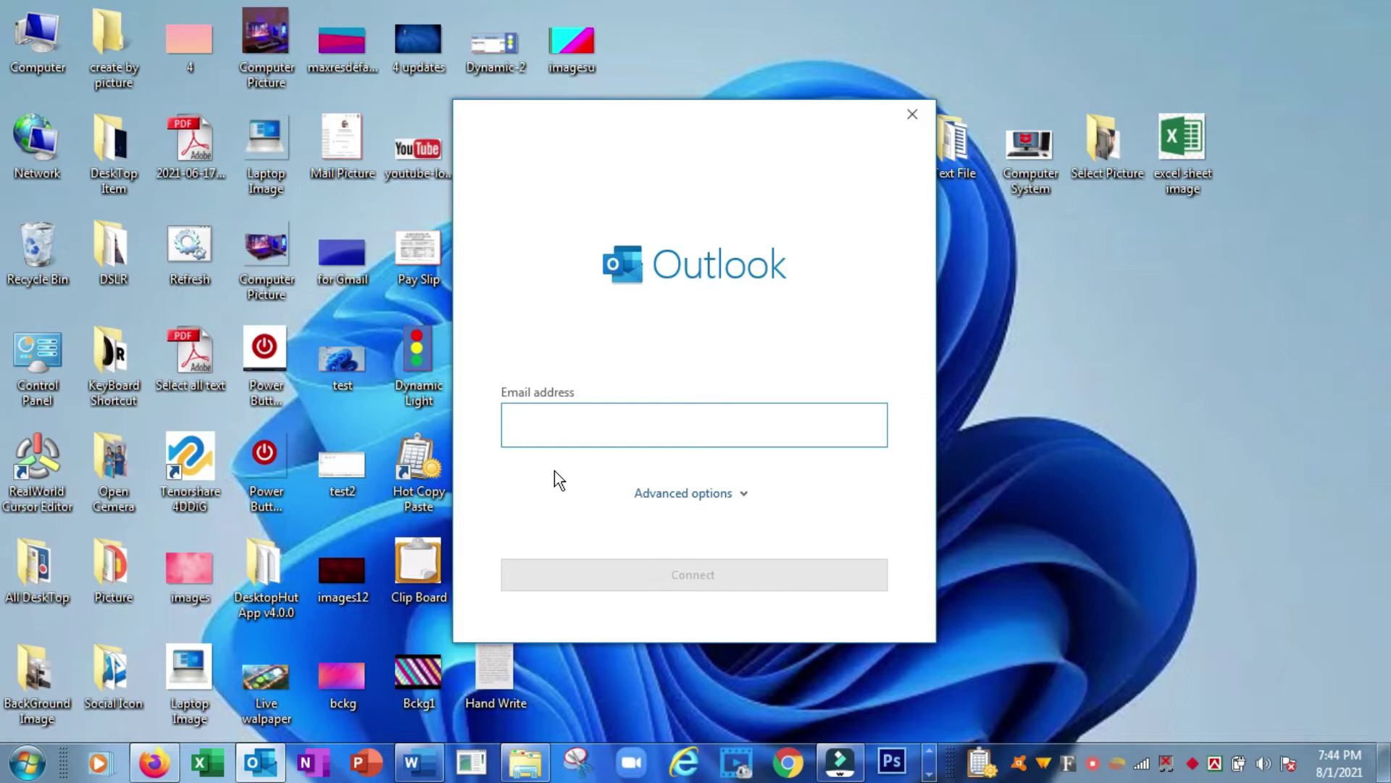
Step: Enter the Gmail account's e-mail address in the Outlook account setup
text(n)
key(BackSpace)
text(te)
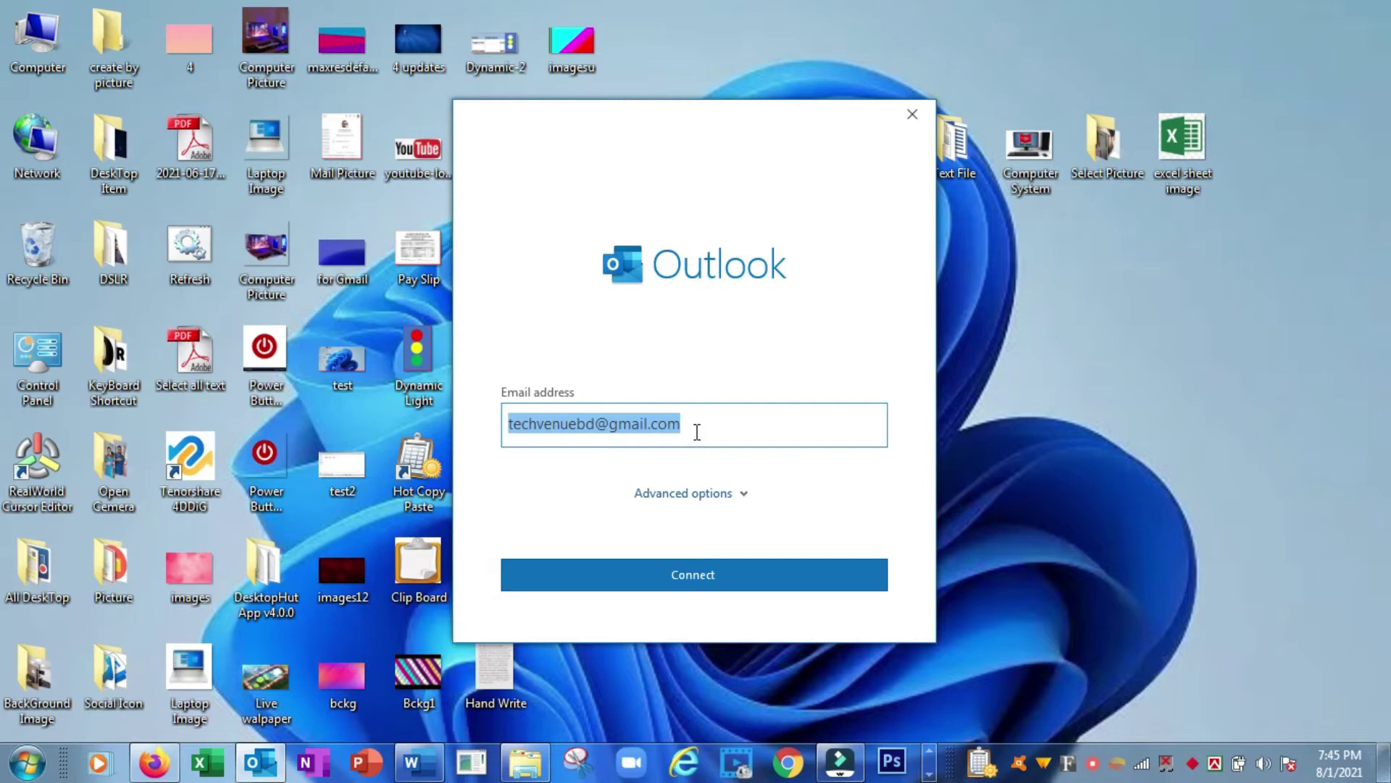
click(697, 432)
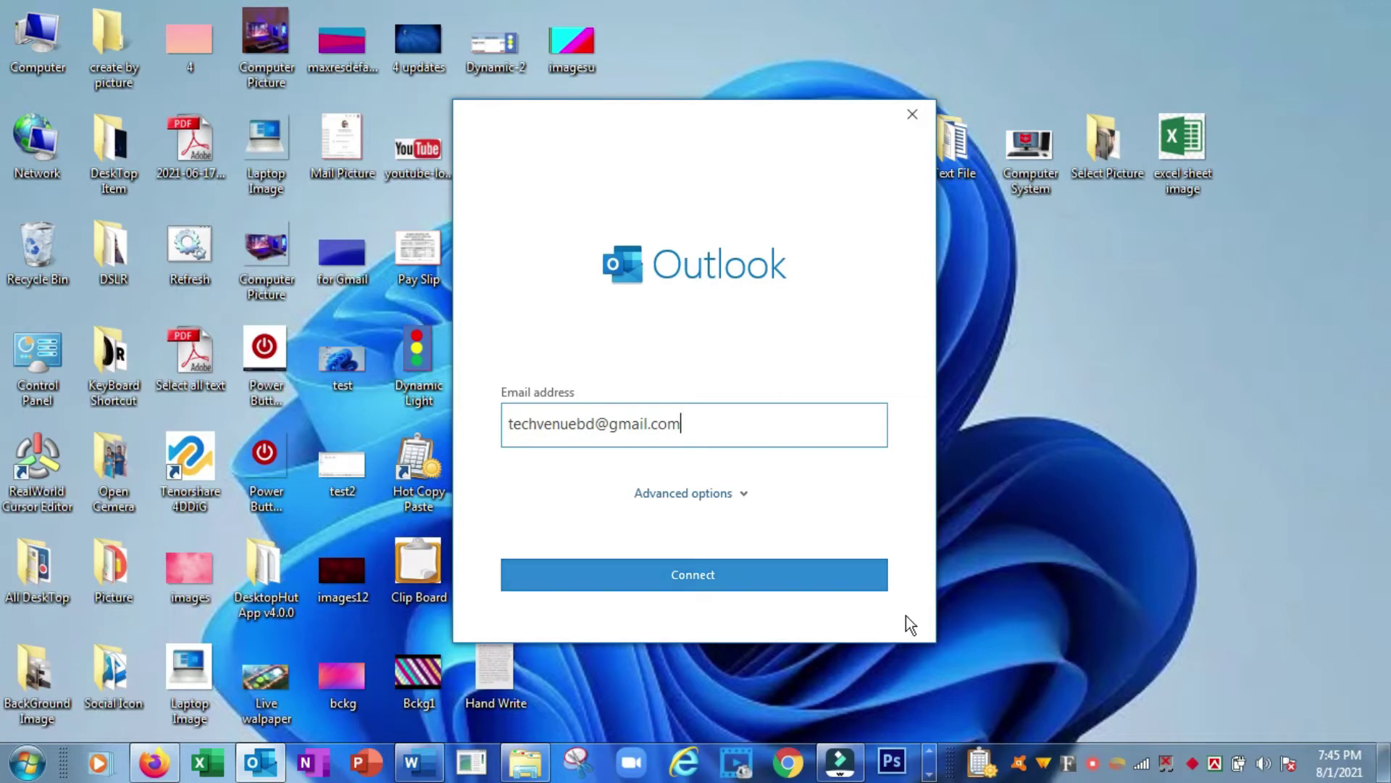
Step: Switch to the Gmail inbox in Firefox and open its Forwarding and POP/IMAP settings
click(161, 772)
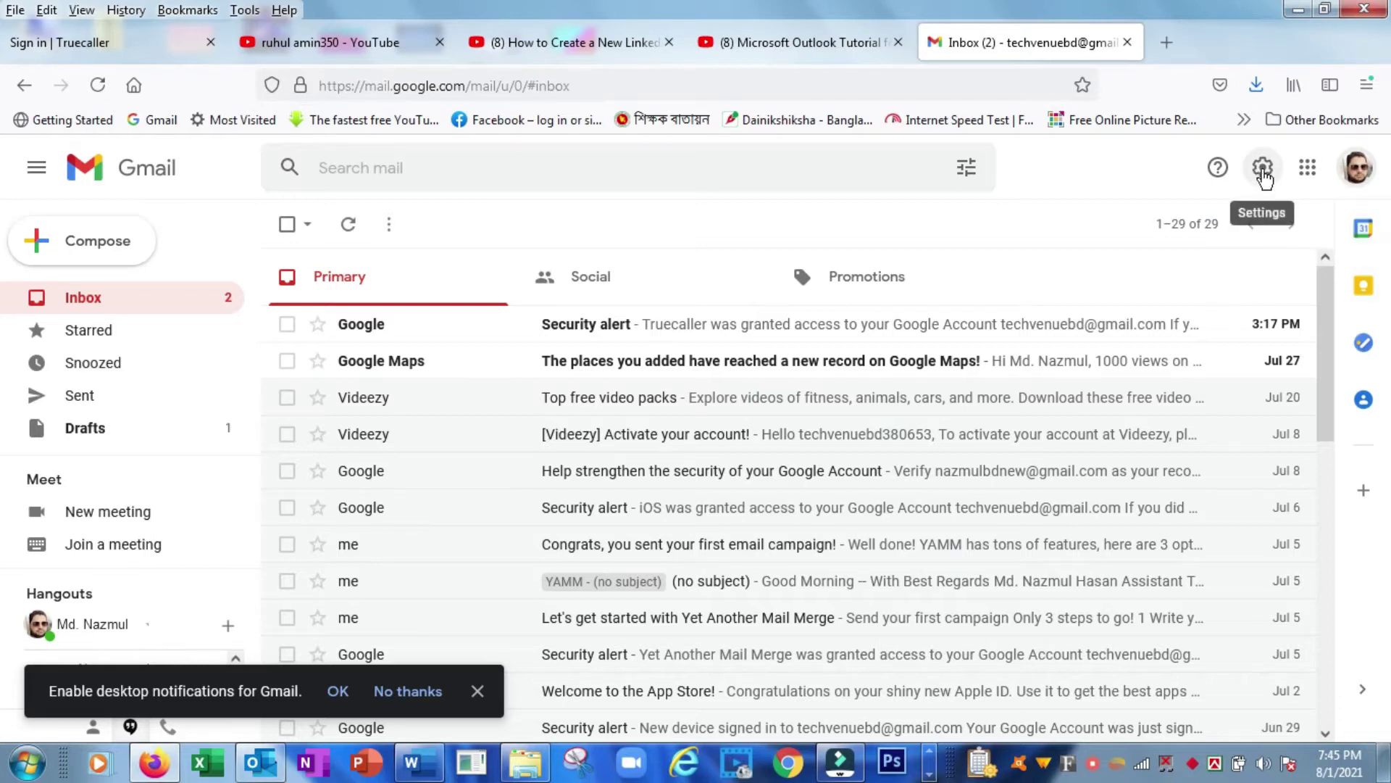
click(1263, 171)
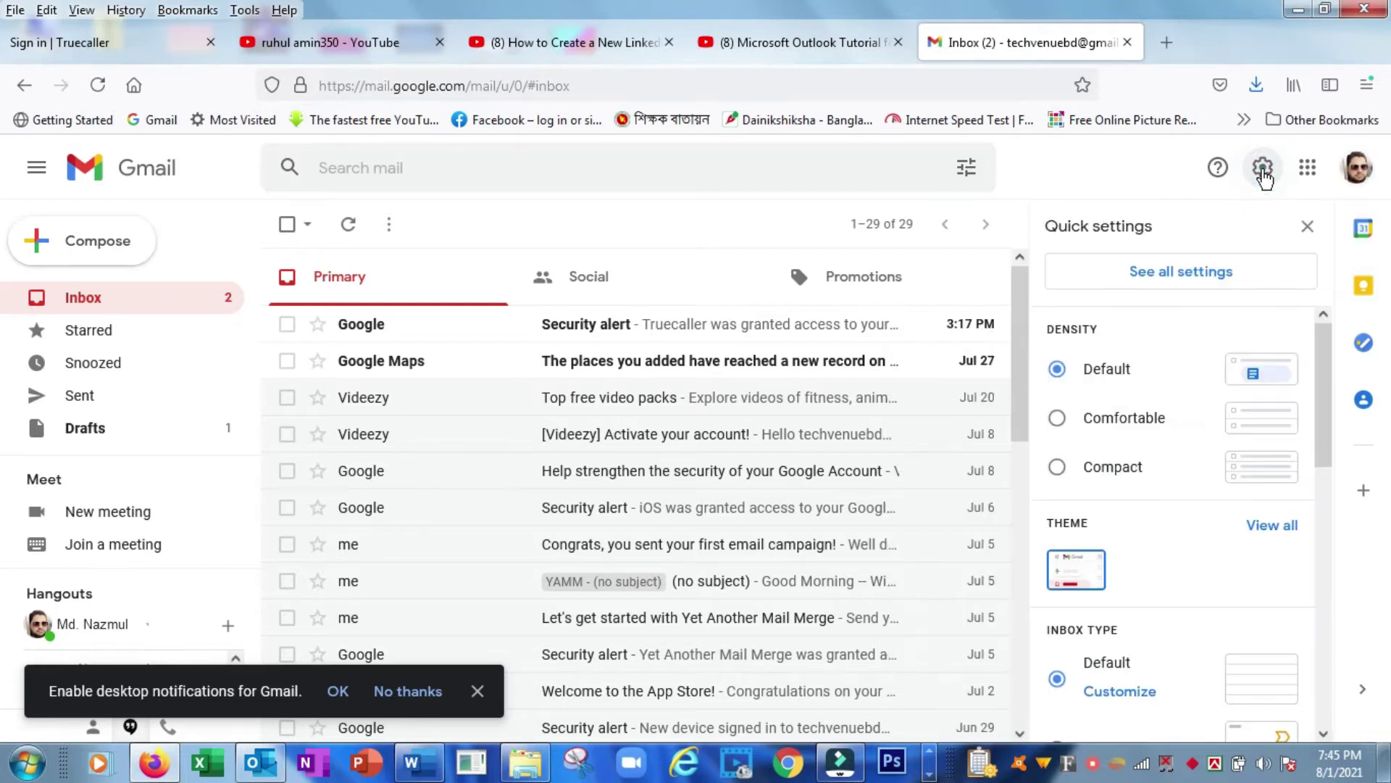
click(1178, 286)
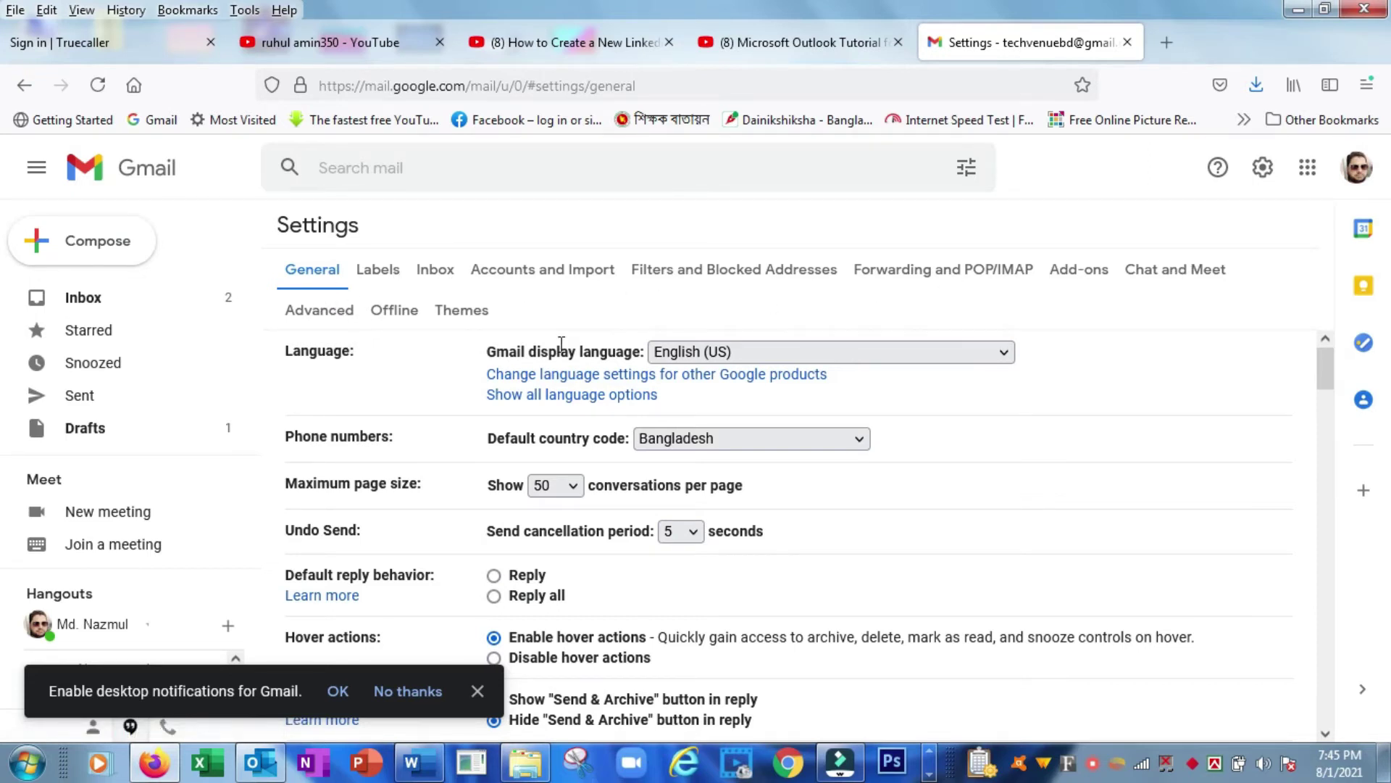
click(934, 279)
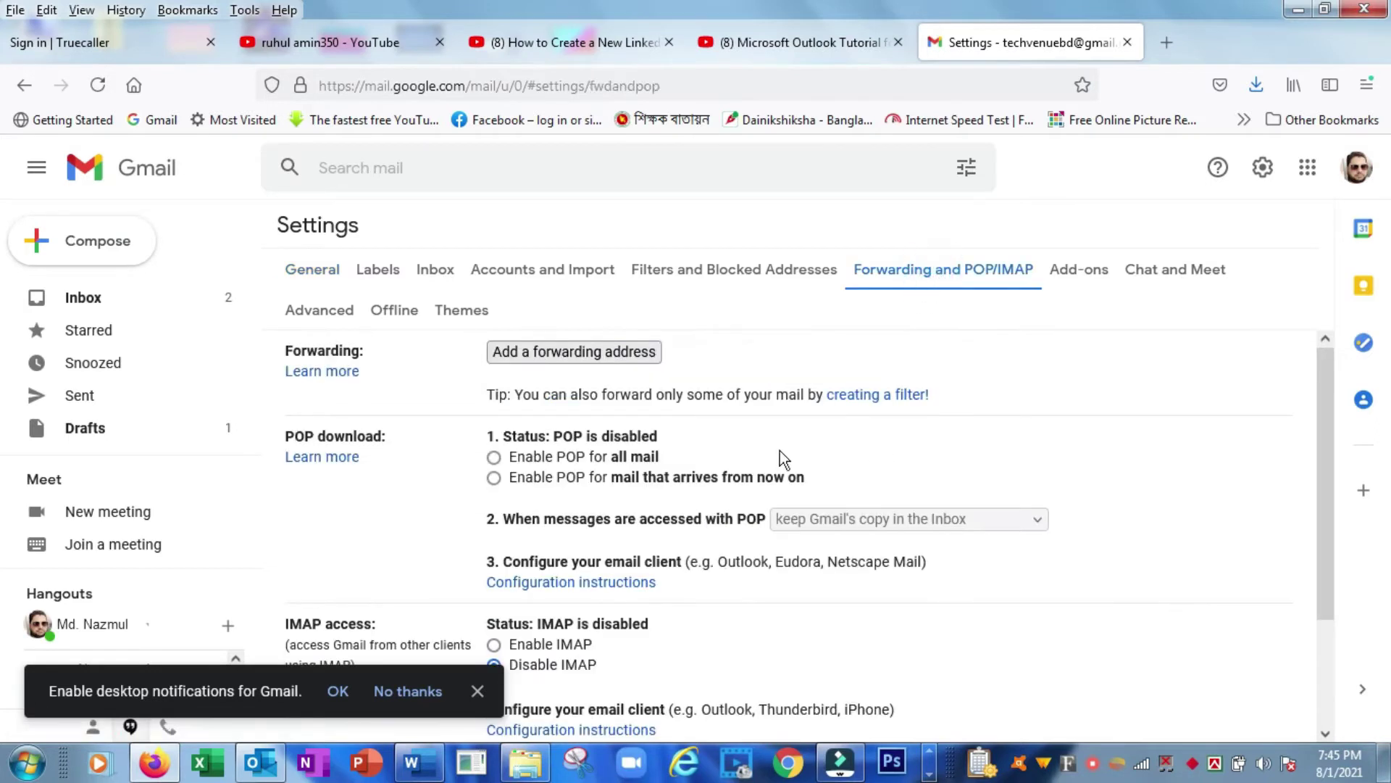
Step: Enable POP for all mail, enable IMAP access, and save the changes
scroll(753, 459, down, 4)
scroll(753, 459, up, 3)
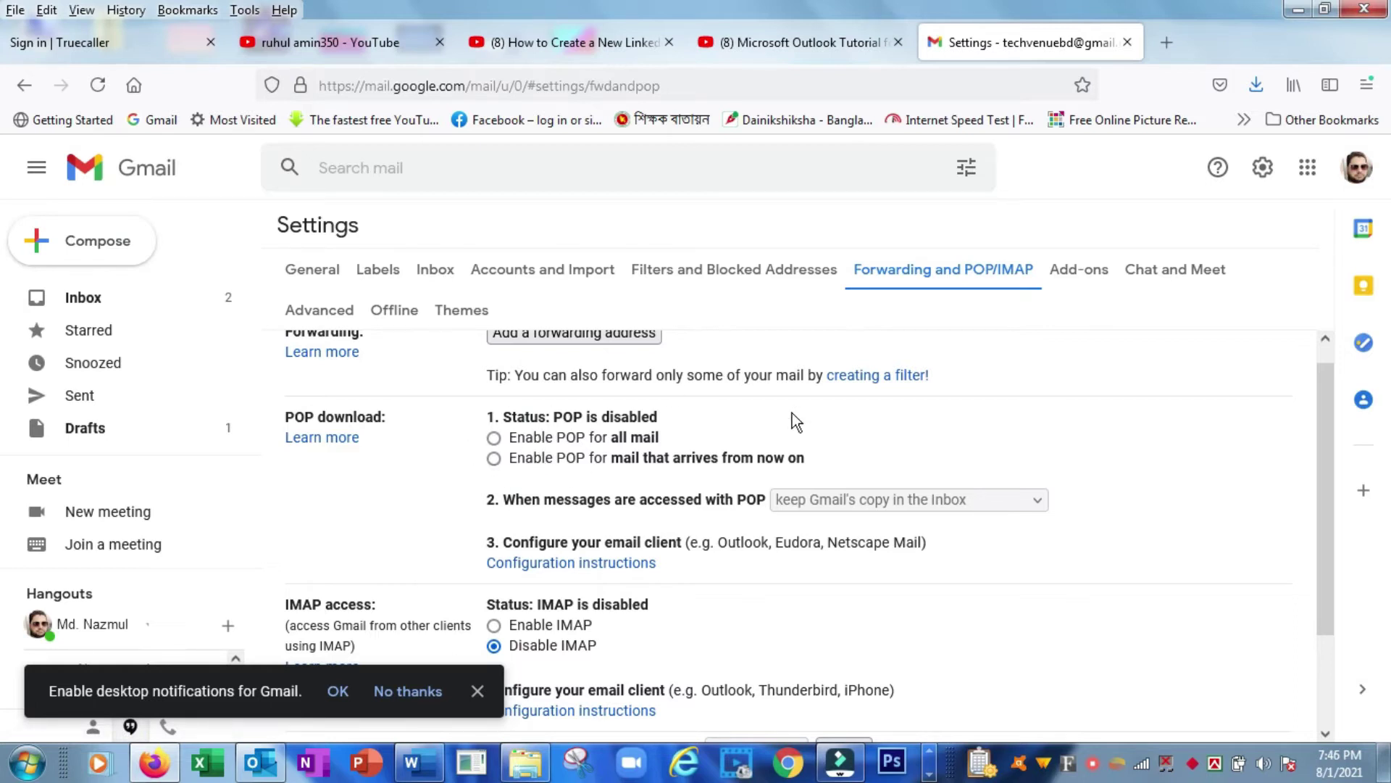
click(493, 438)
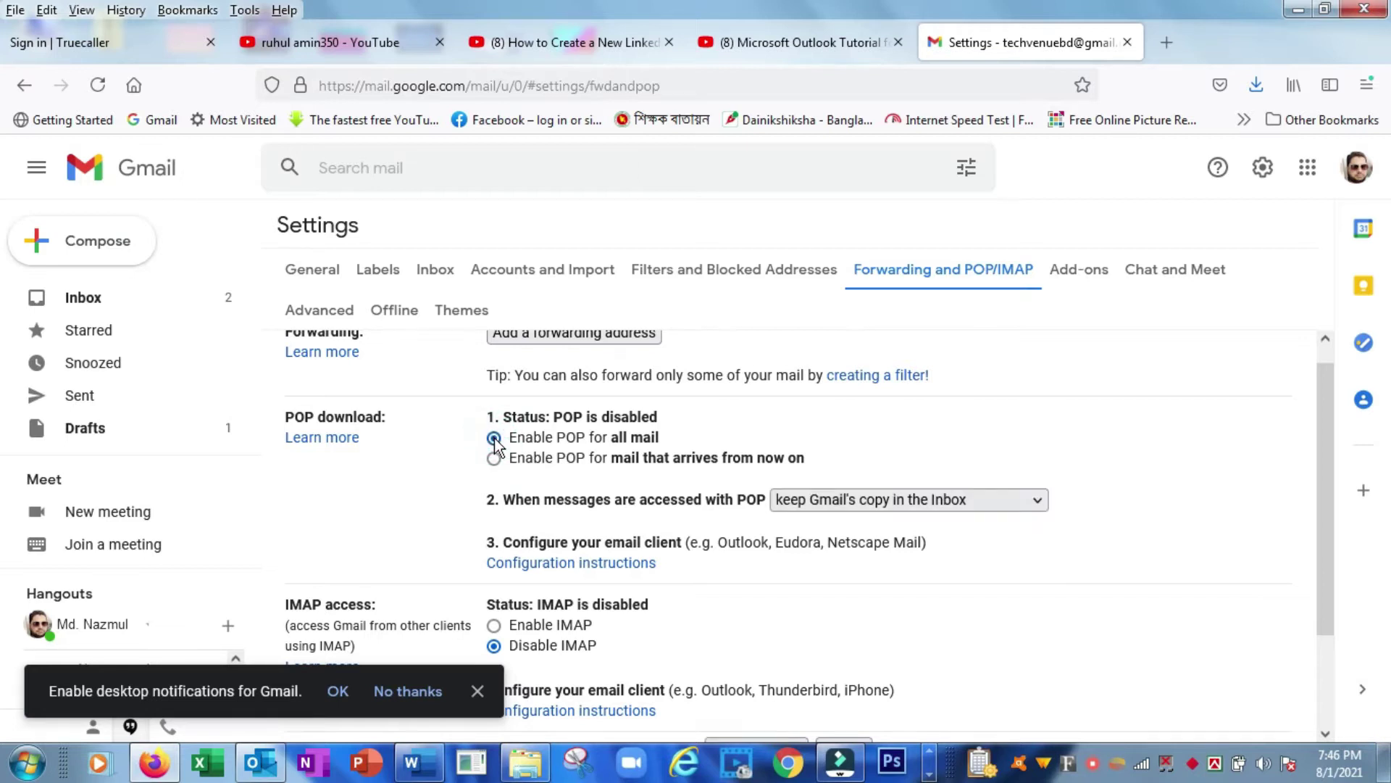
scroll(494, 442, down, 3)
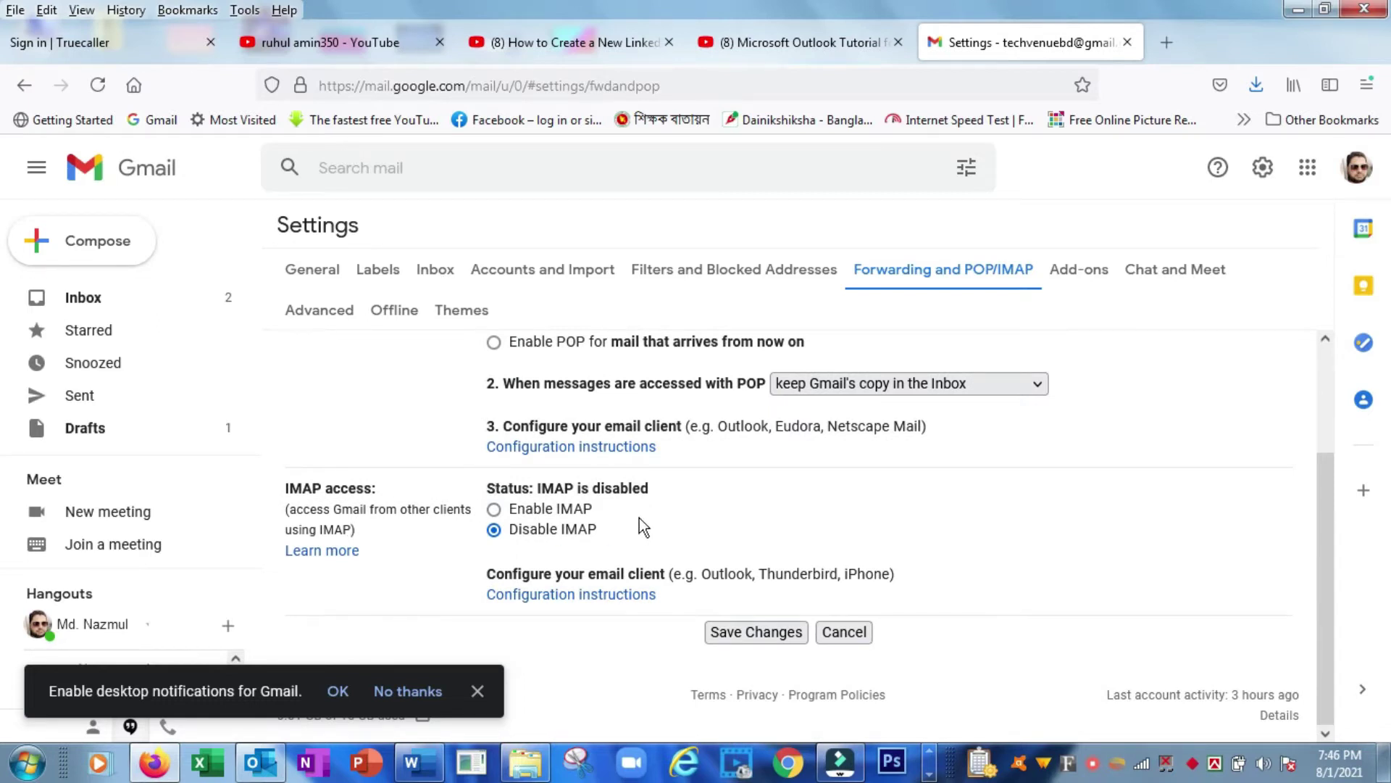
click(496, 510)
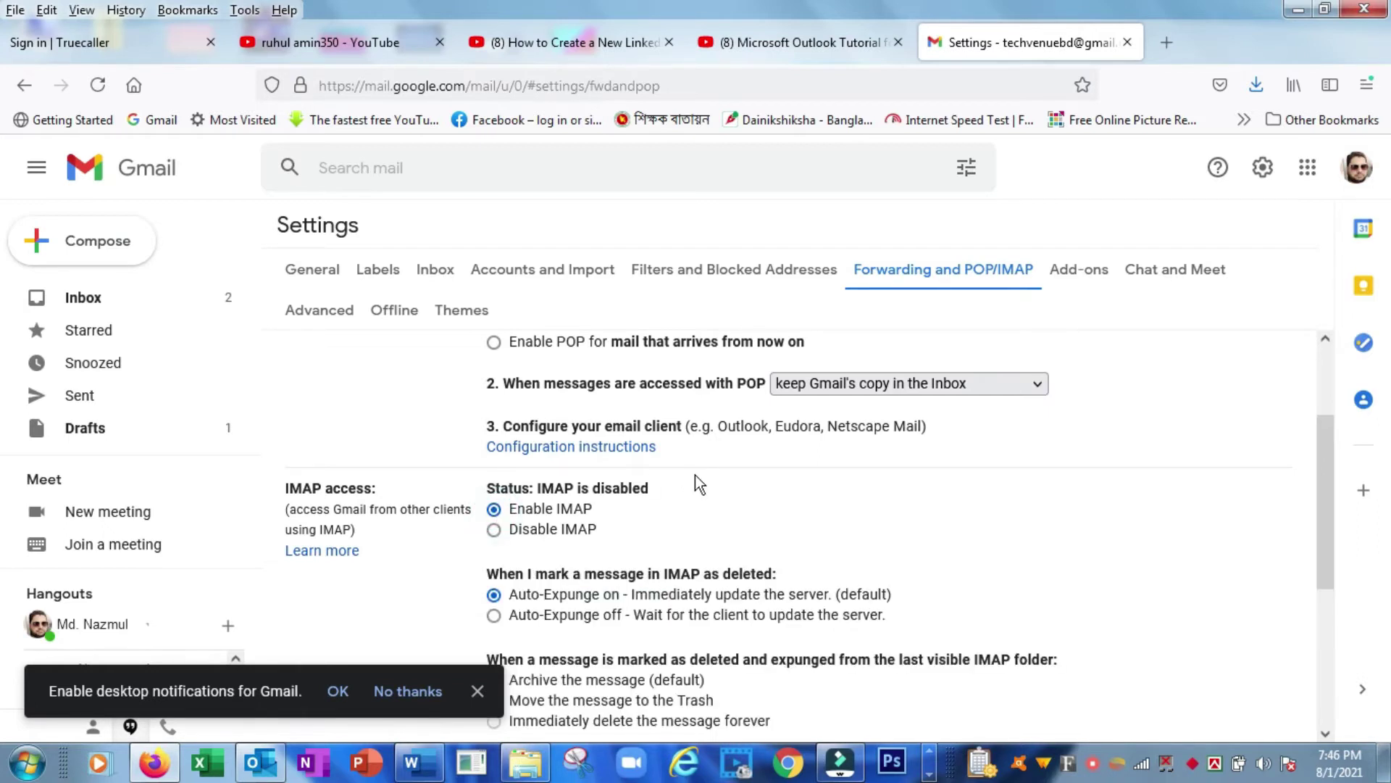
scroll(694, 476, down, 4)
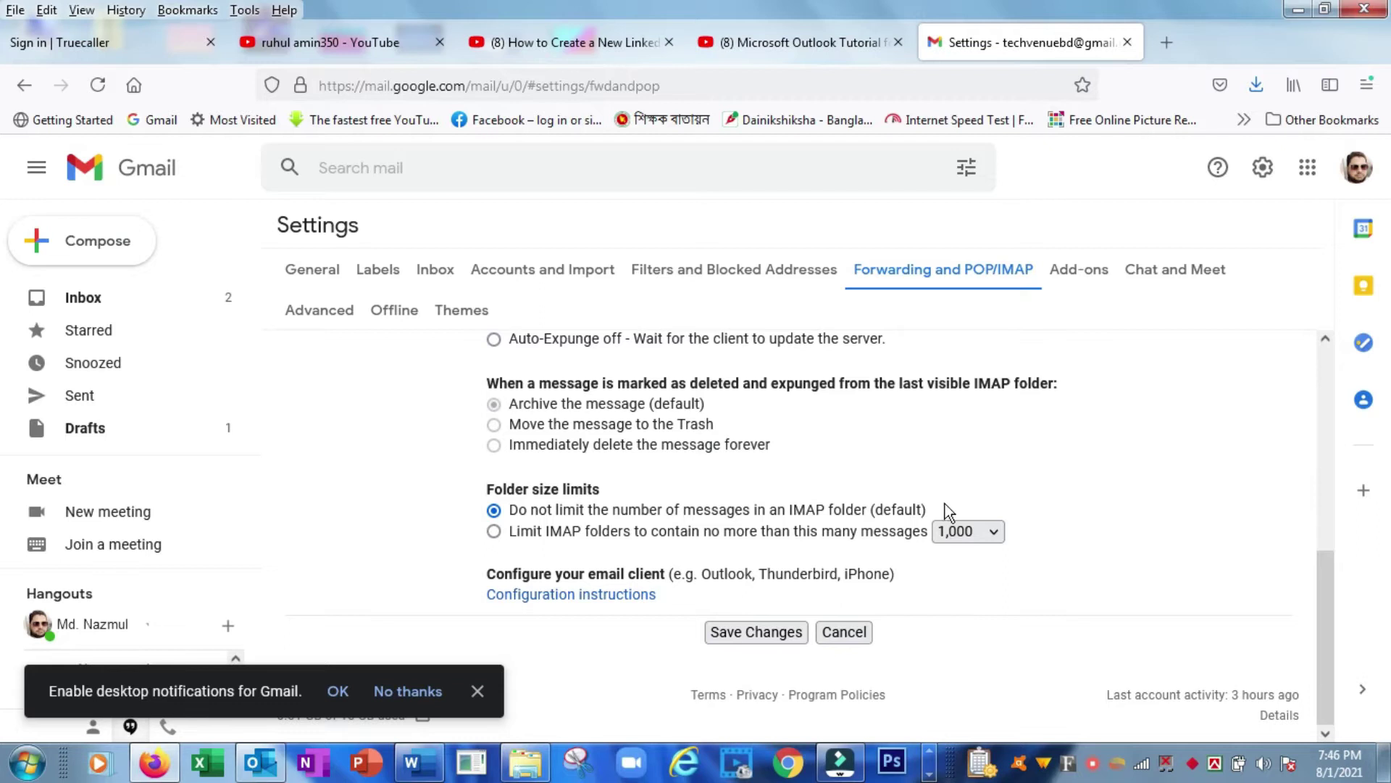
click(746, 630)
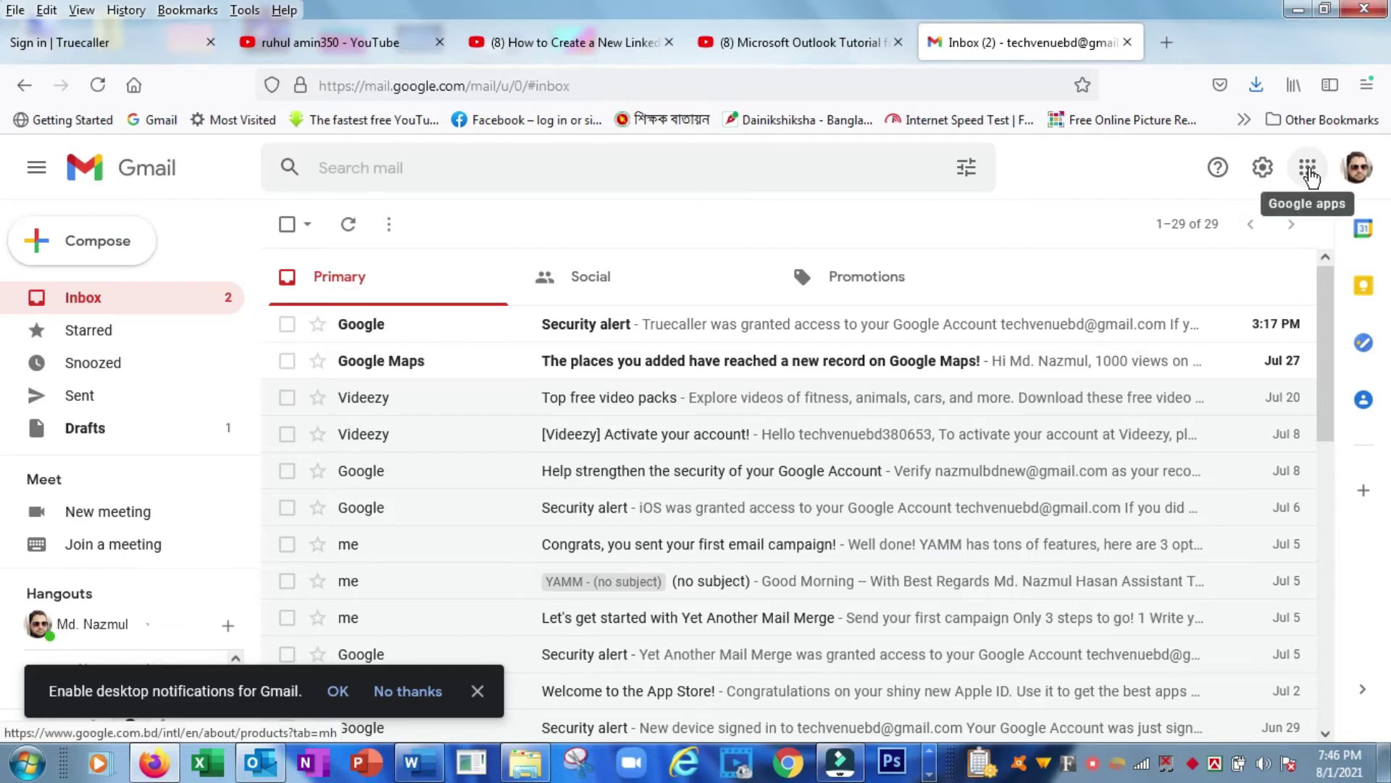
Step: Go to the Security page of the Google Account belonging to this mailbox
click(1355, 174)
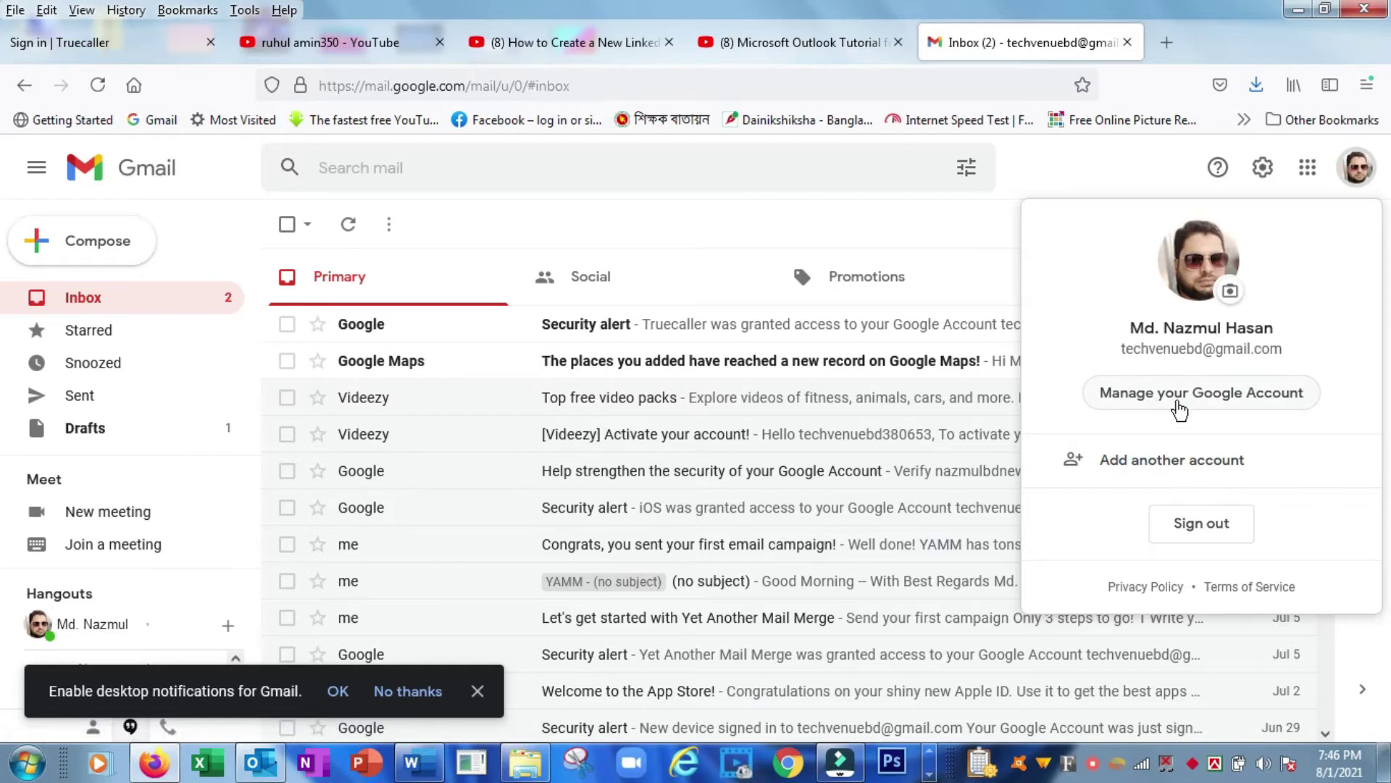
click(1178, 405)
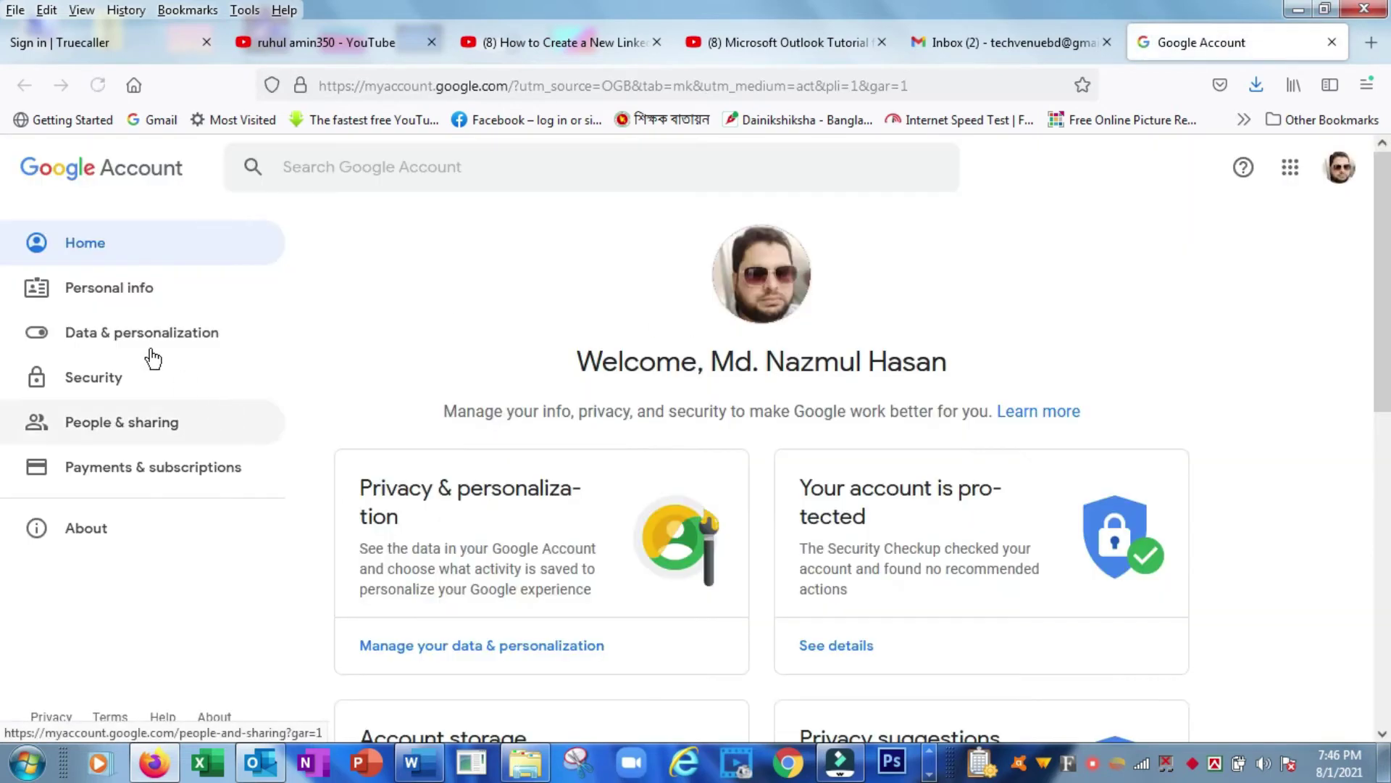
click(108, 384)
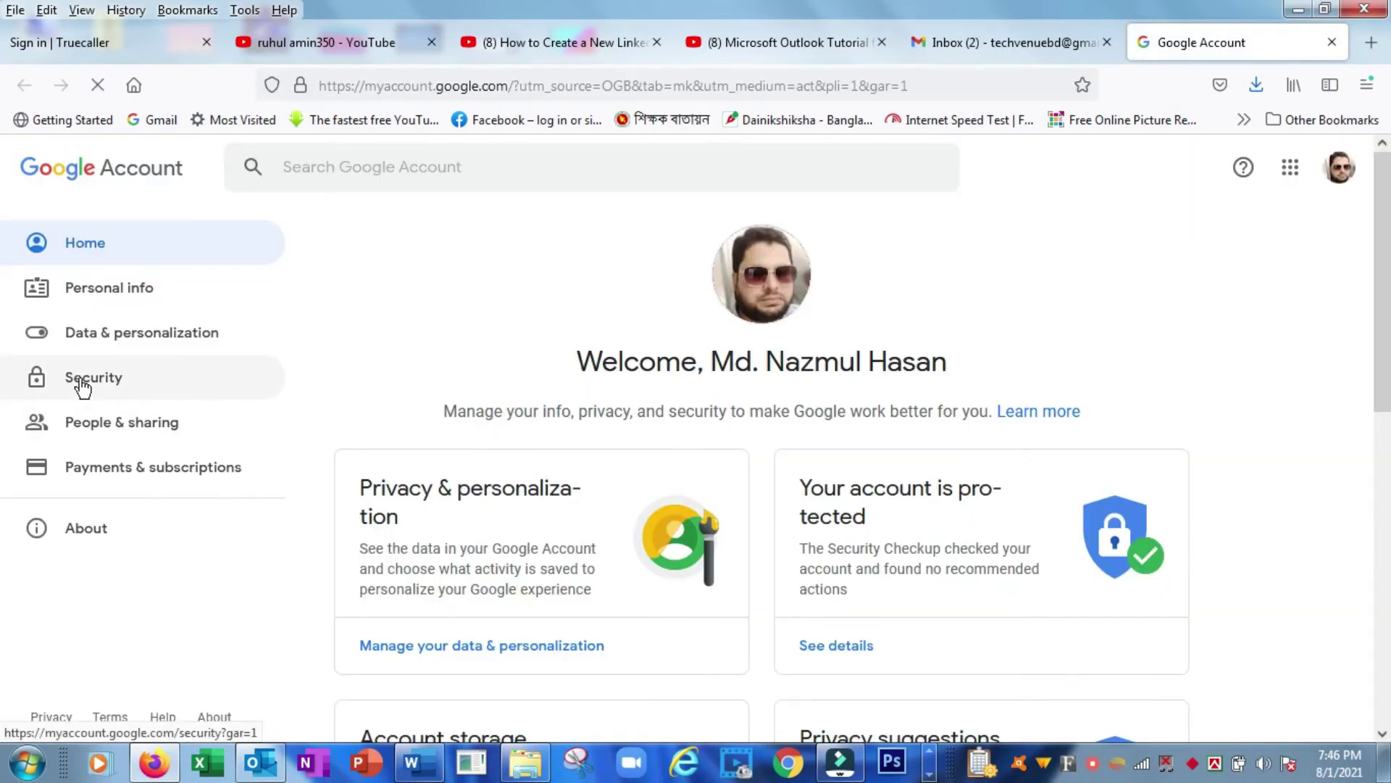
click(80, 378)
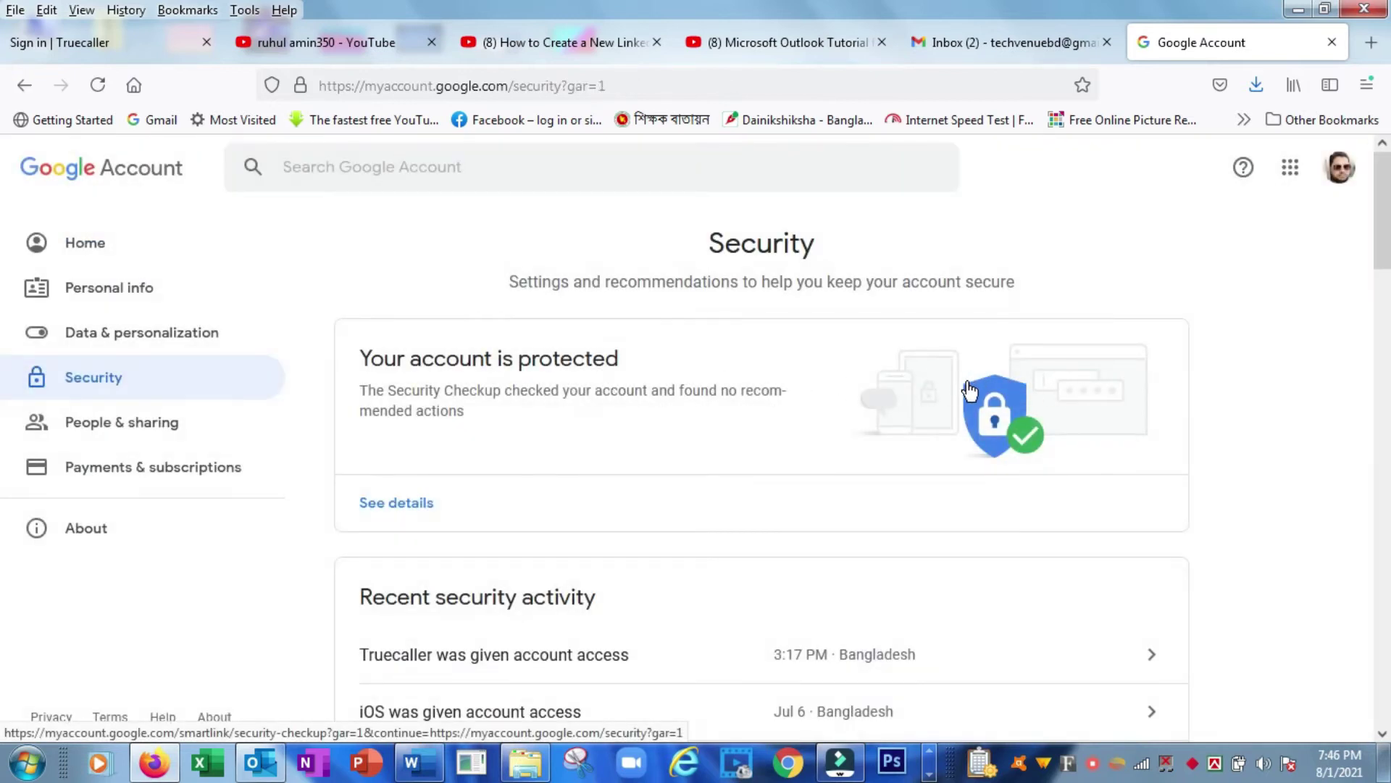
Step: Find Less secure app access among the security settings and turn on Allow less secure apps
scroll(968, 391, down, 5)
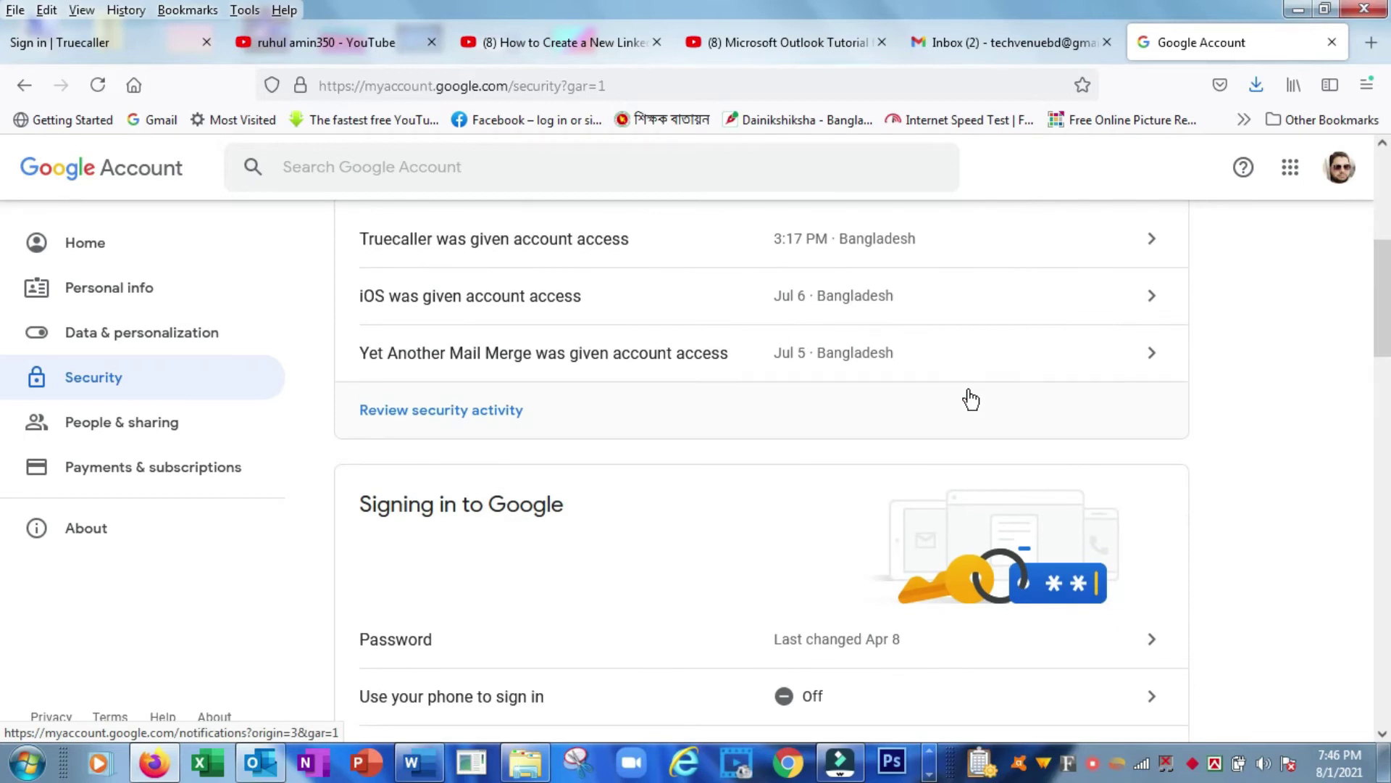
scroll(964, 397, down, 12)
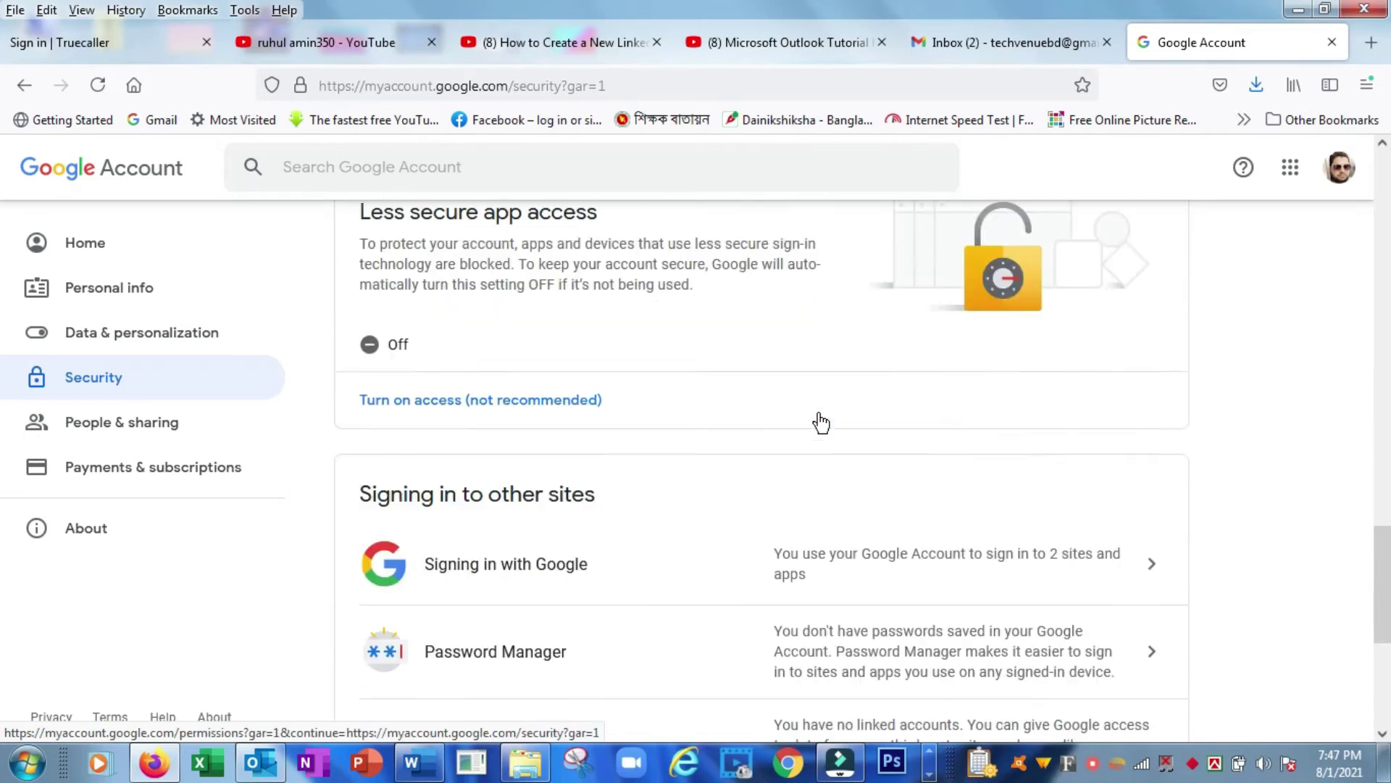
scroll(819, 421, up, 2)
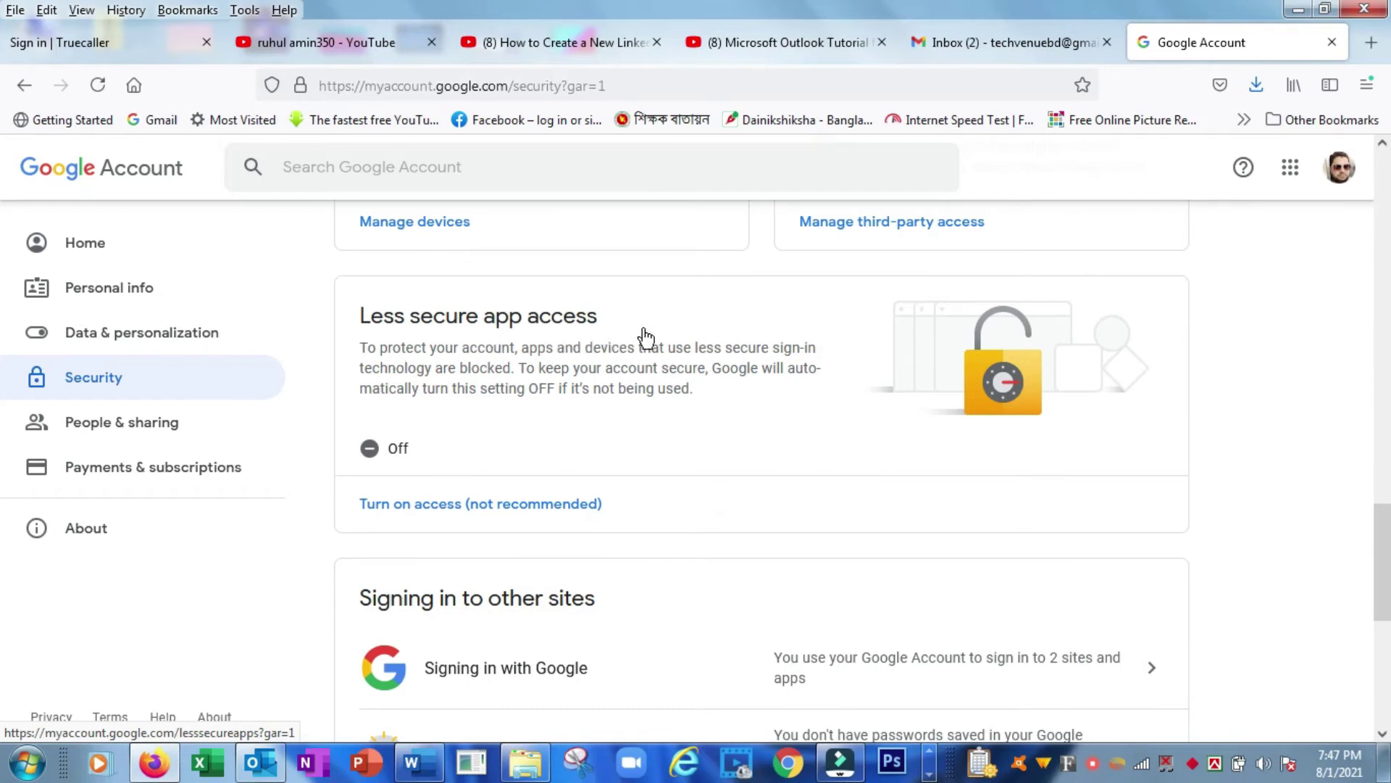
click(371, 455)
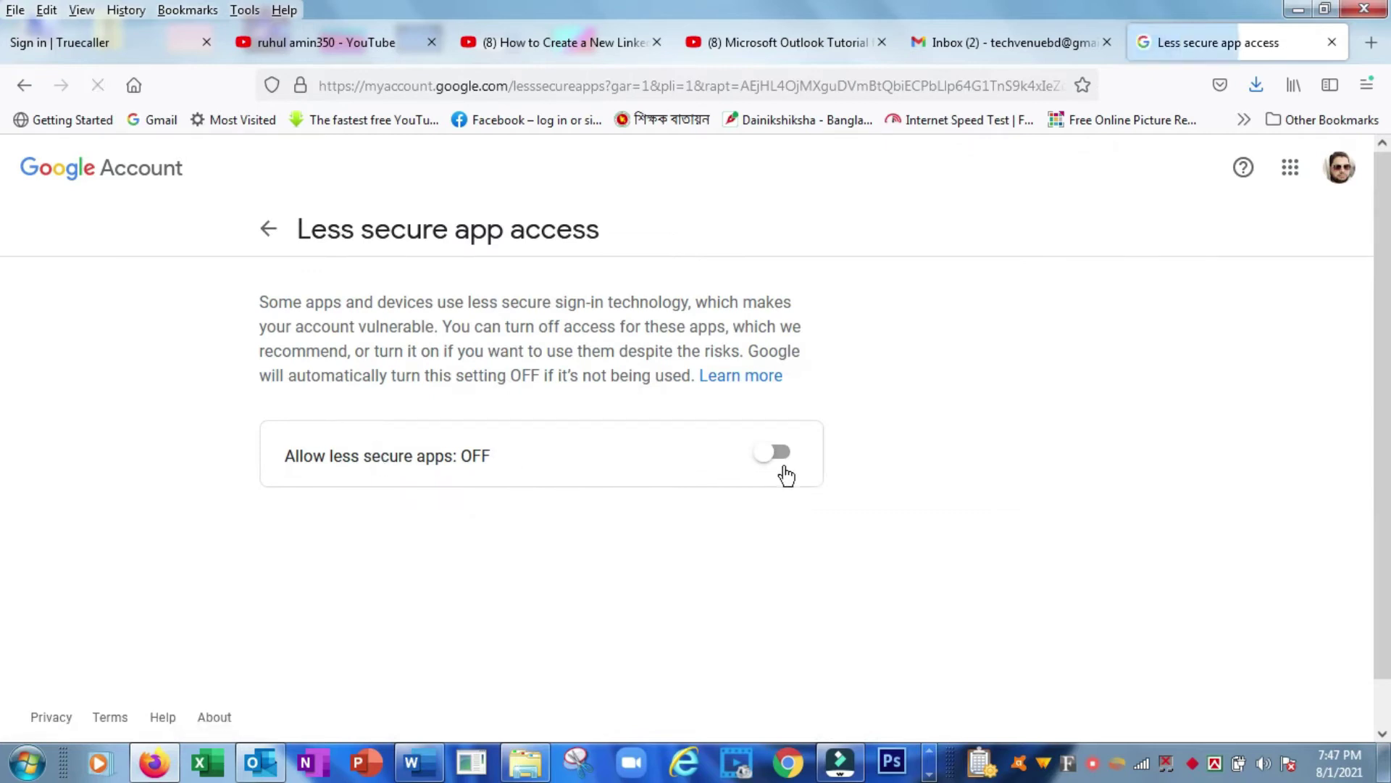
click(765, 459)
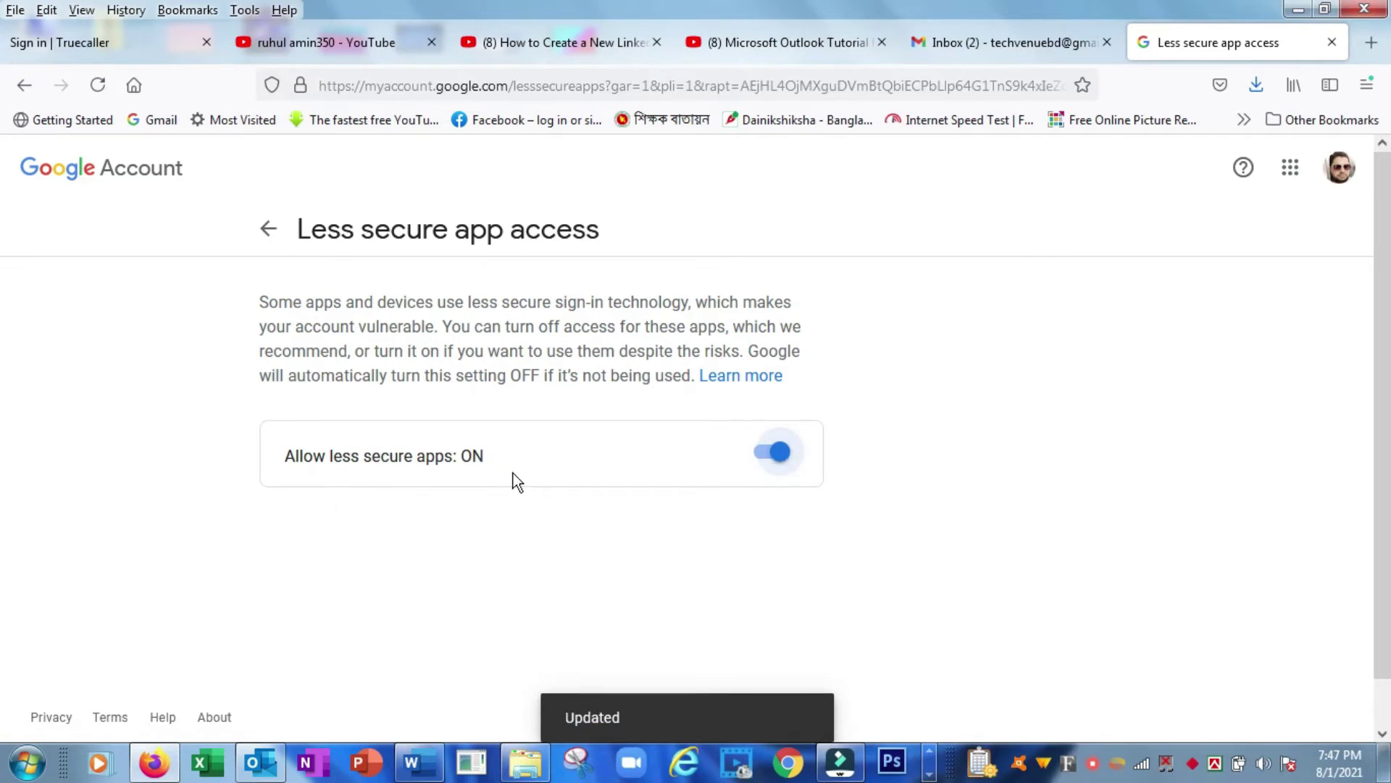
scroll(740, 539, down, 1)
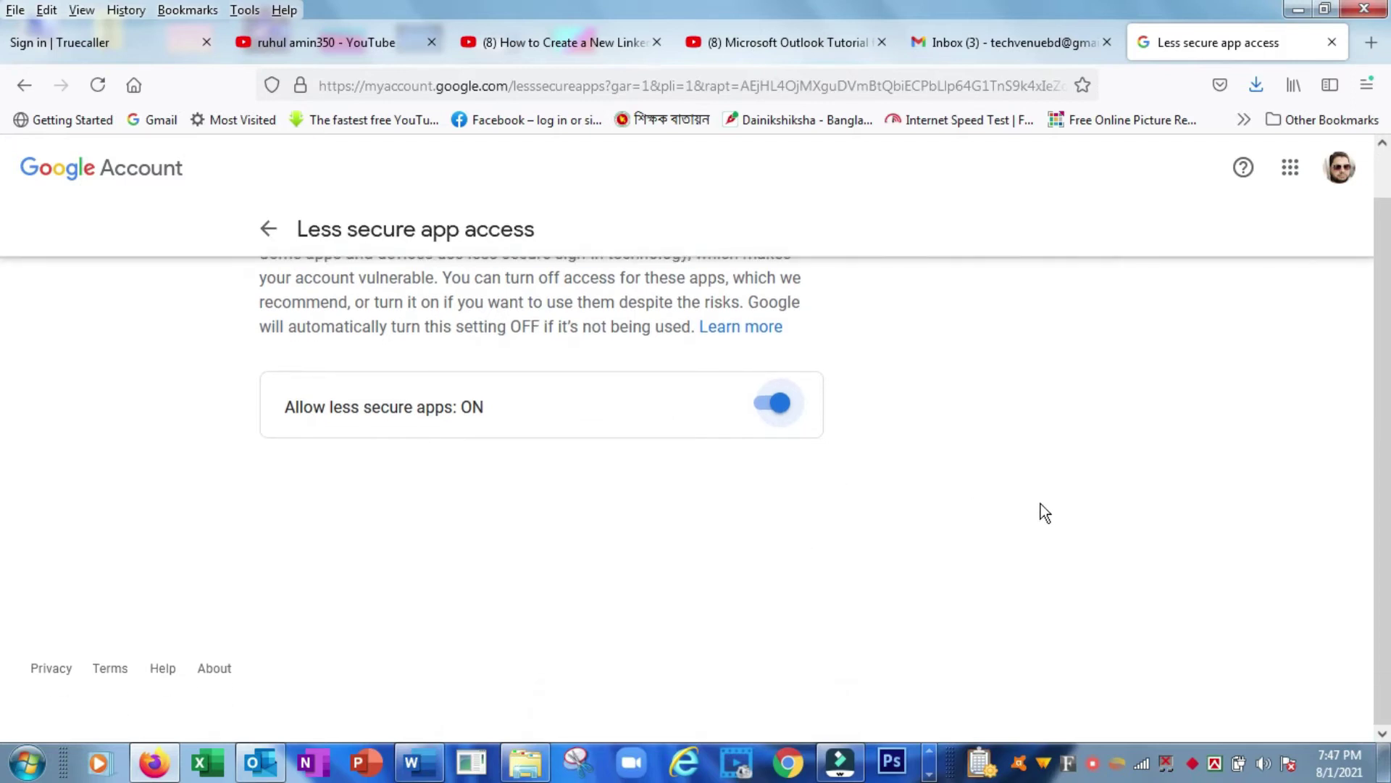
scroll(1040, 503, up, 1)
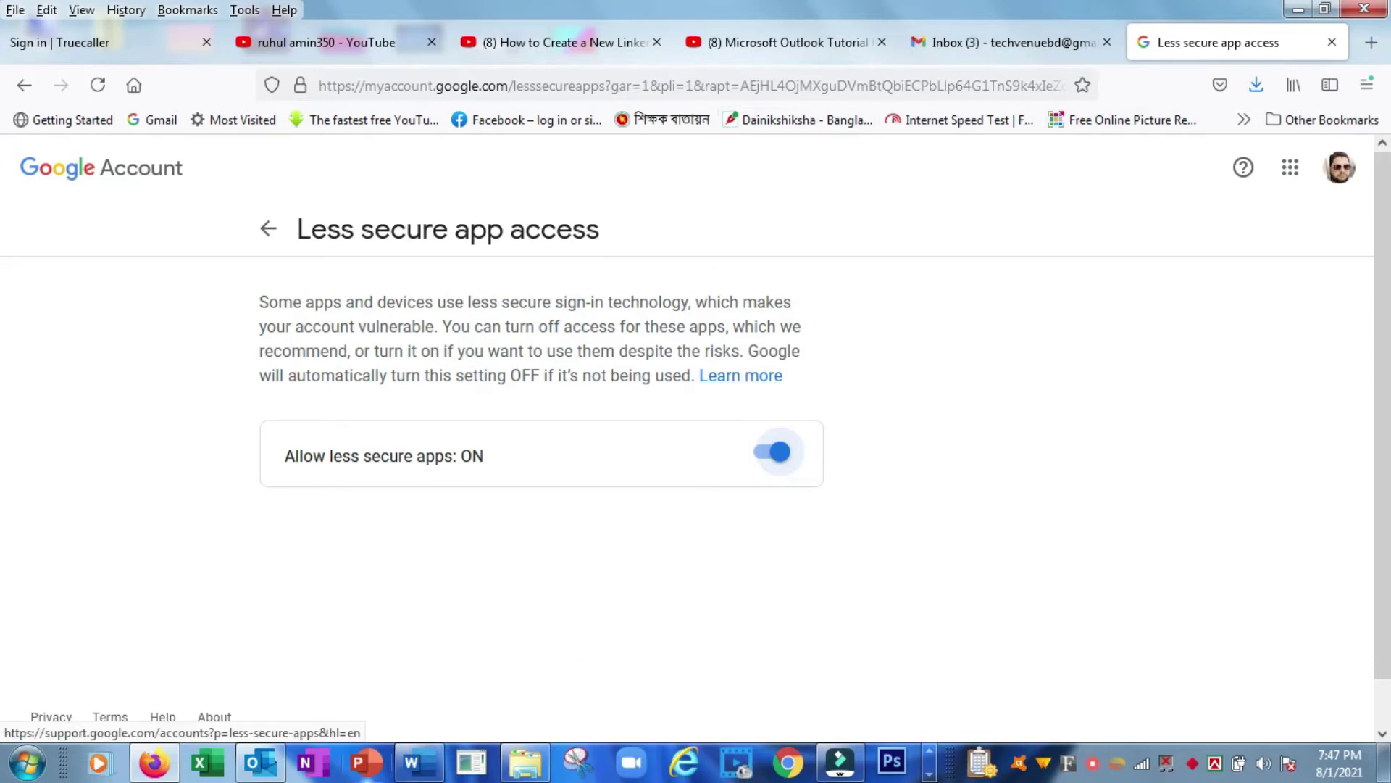
Step: Return to the Outlook setup, choose to set up the account manually, and connect it as an IMAP account
click(261, 764)
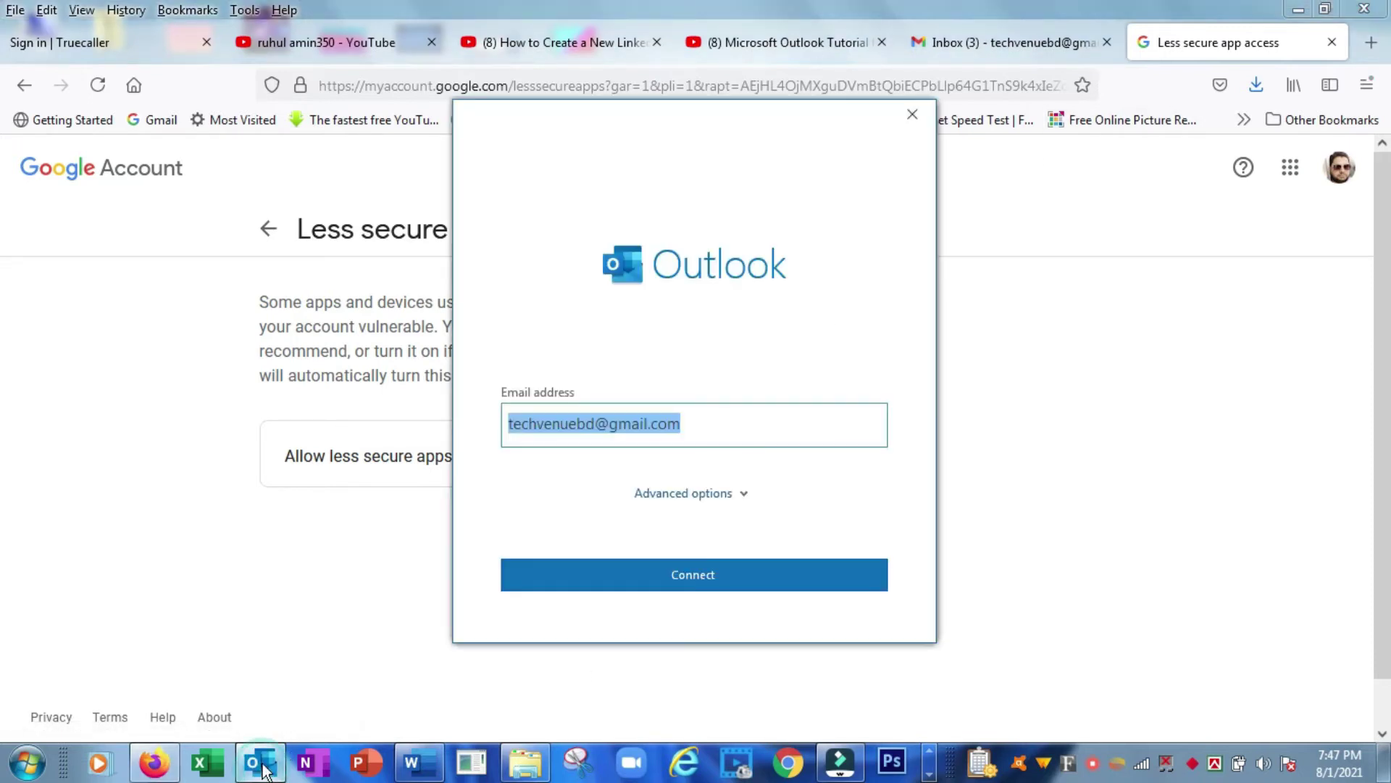
click(710, 430)
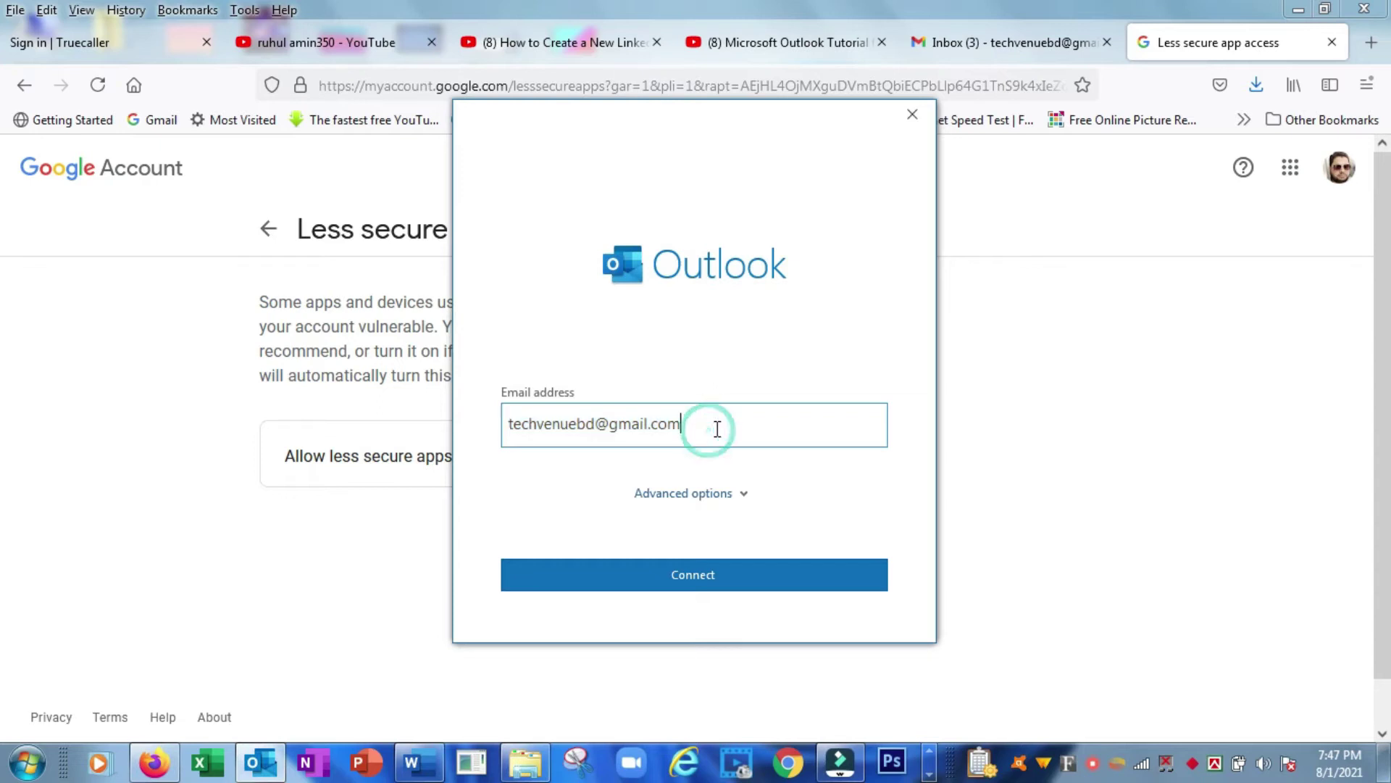
click(744, 492)
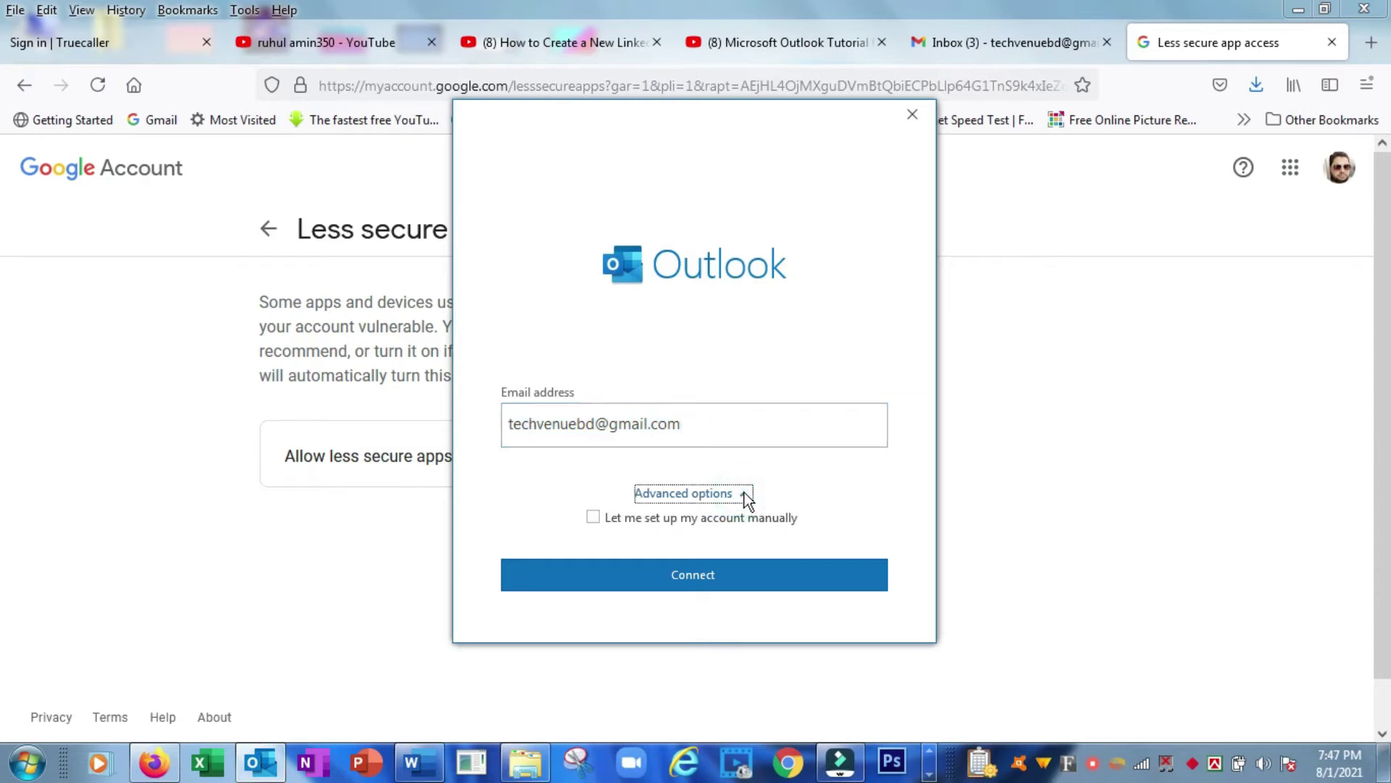
click(593, 517)
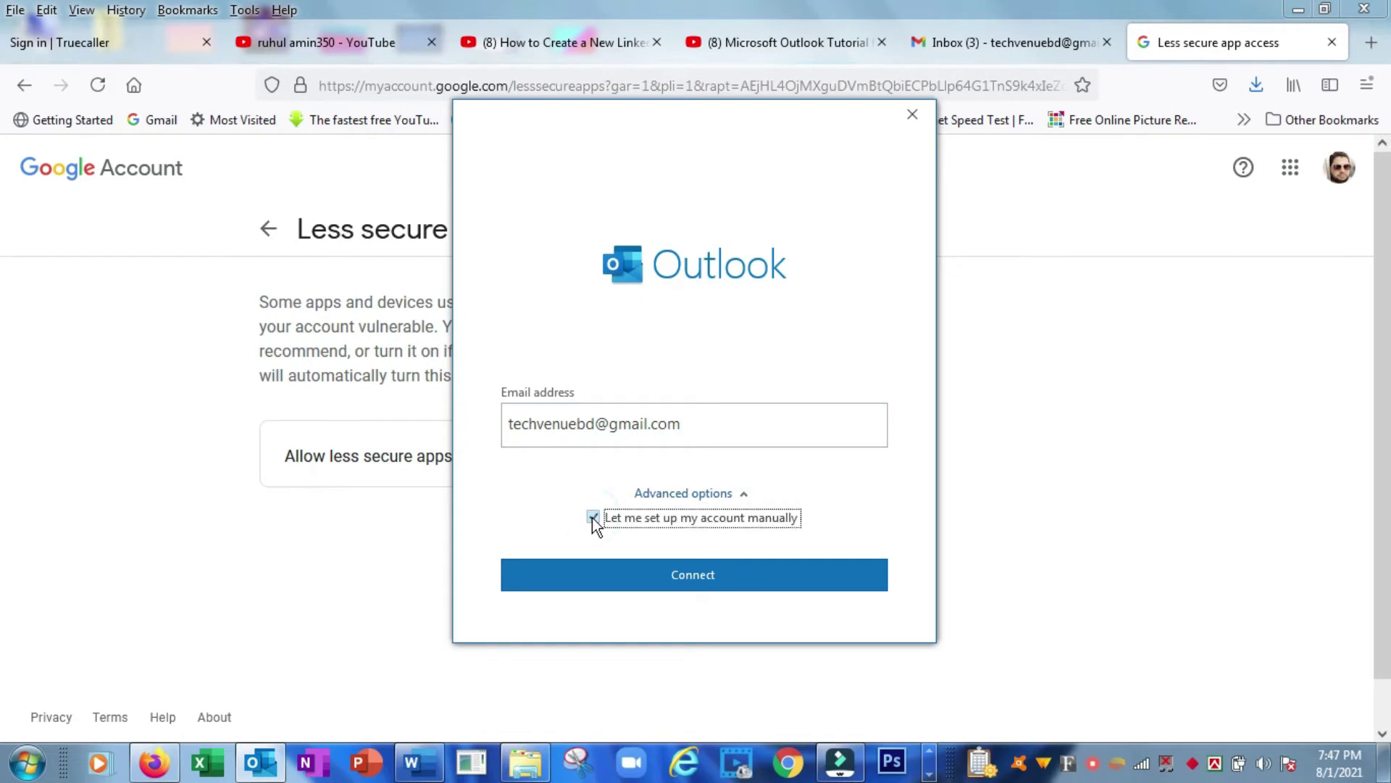
click(720, 580)
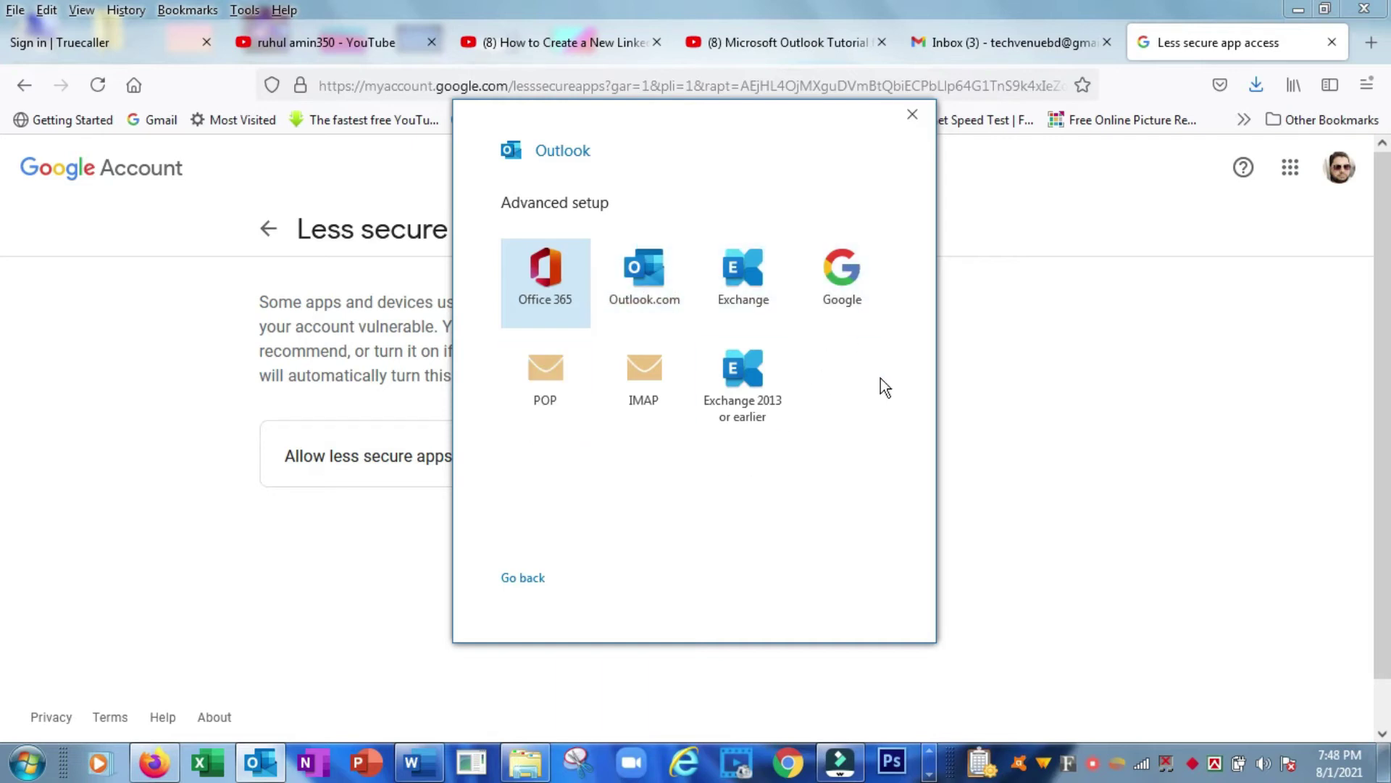
click(645, 369)
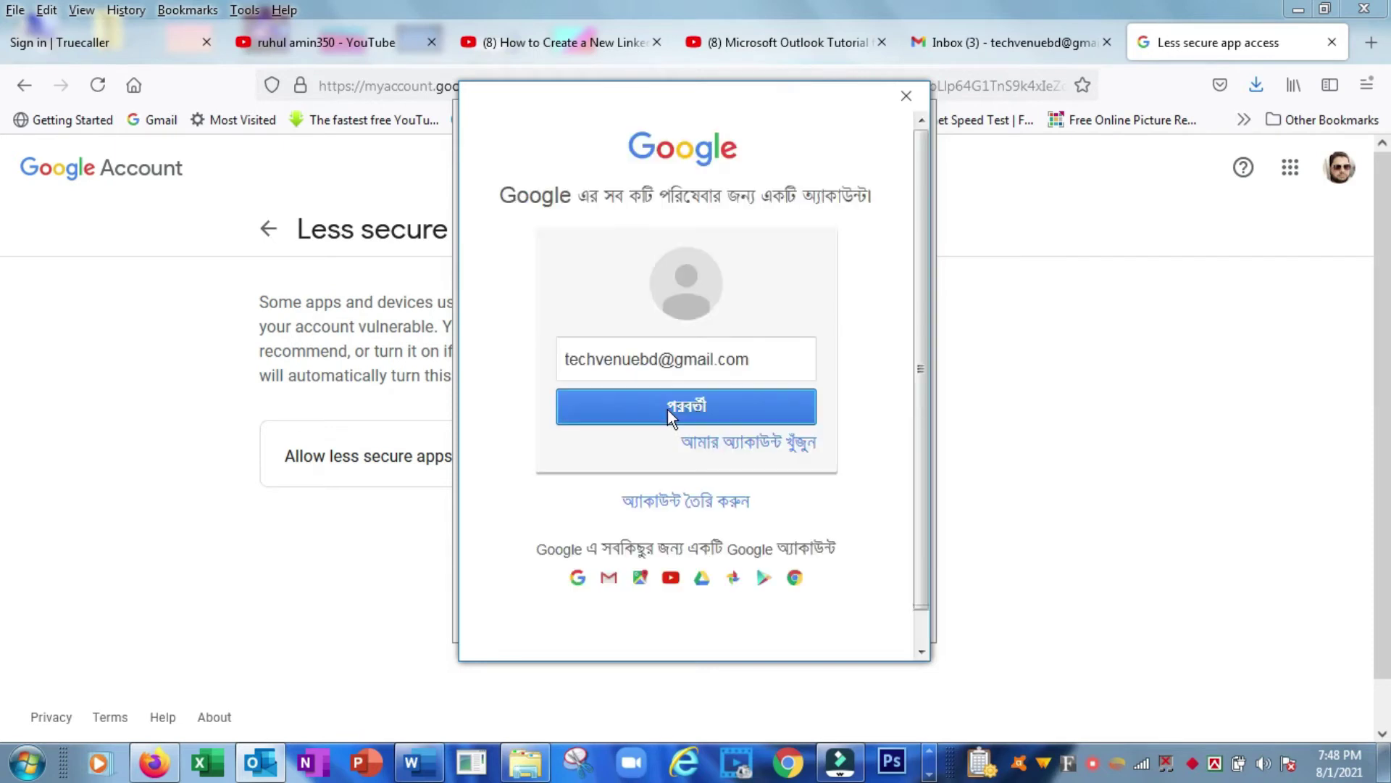
Step: Sign in to Google with the account password and allow Microsoft apps & services to access the account
click(677, 409)
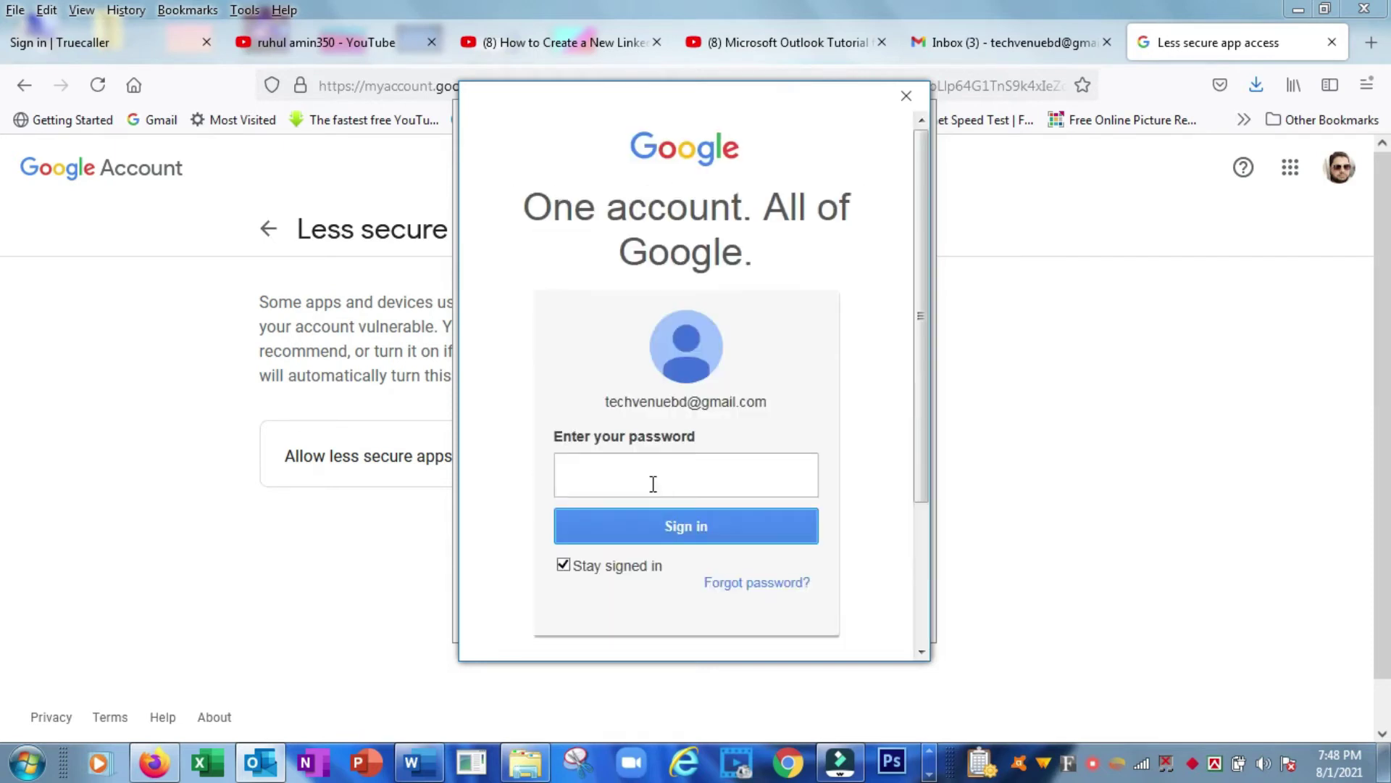
click(645, 495)
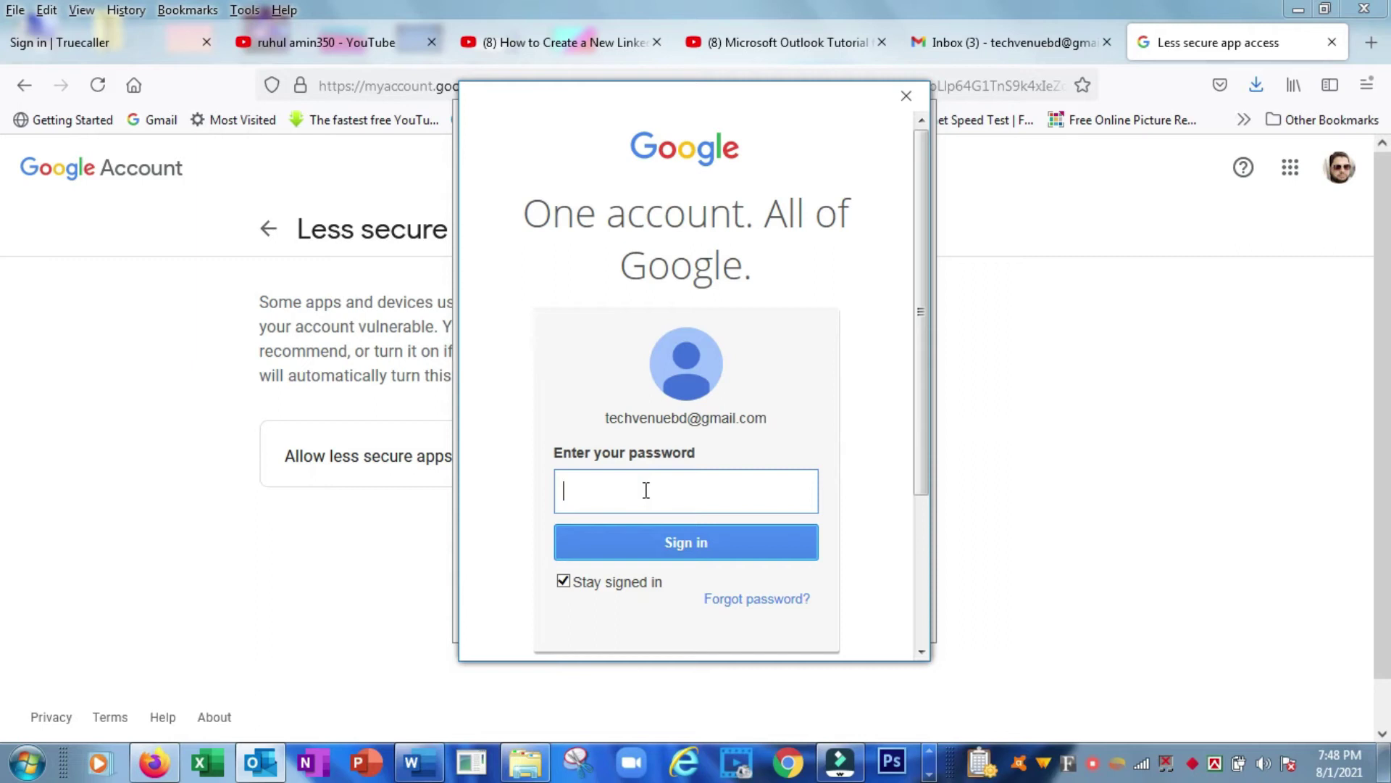
text(•••••••••••••)
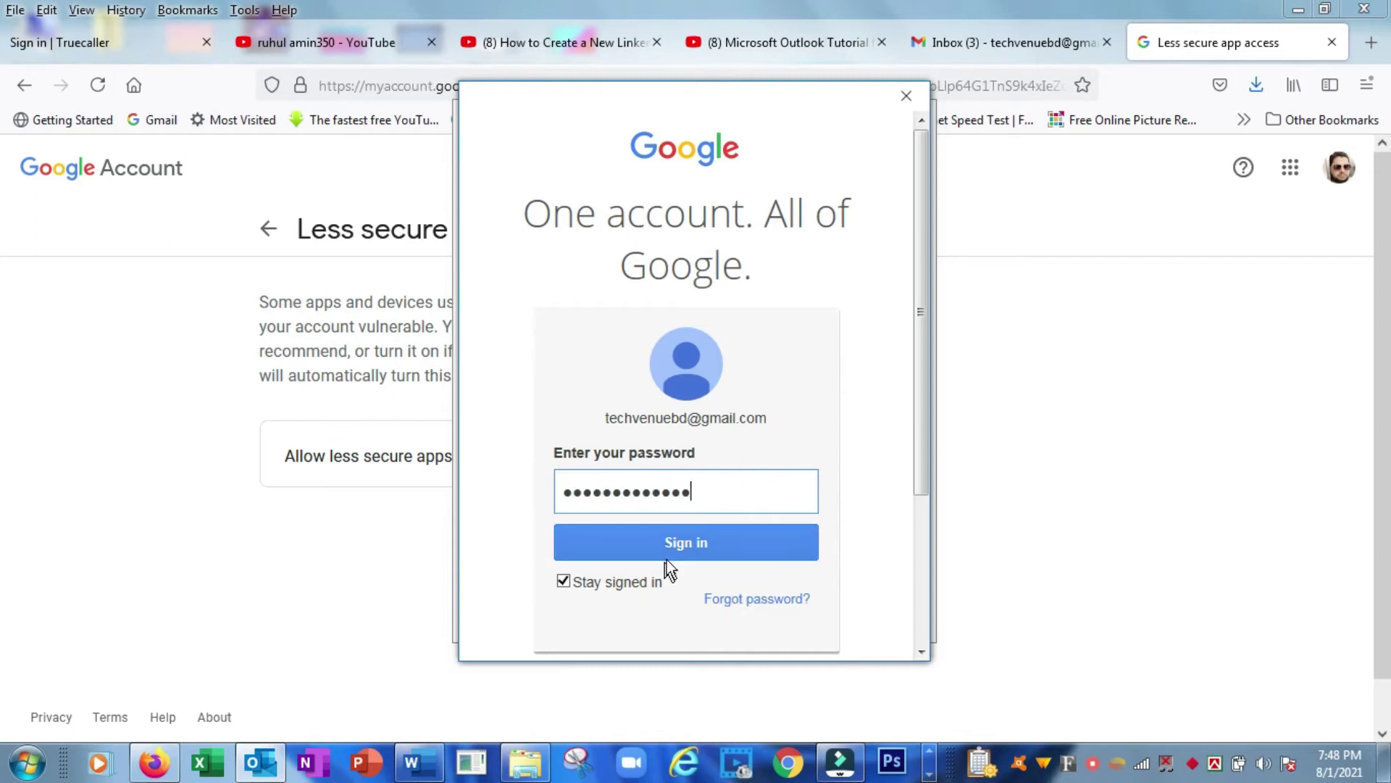
click(680, 543)
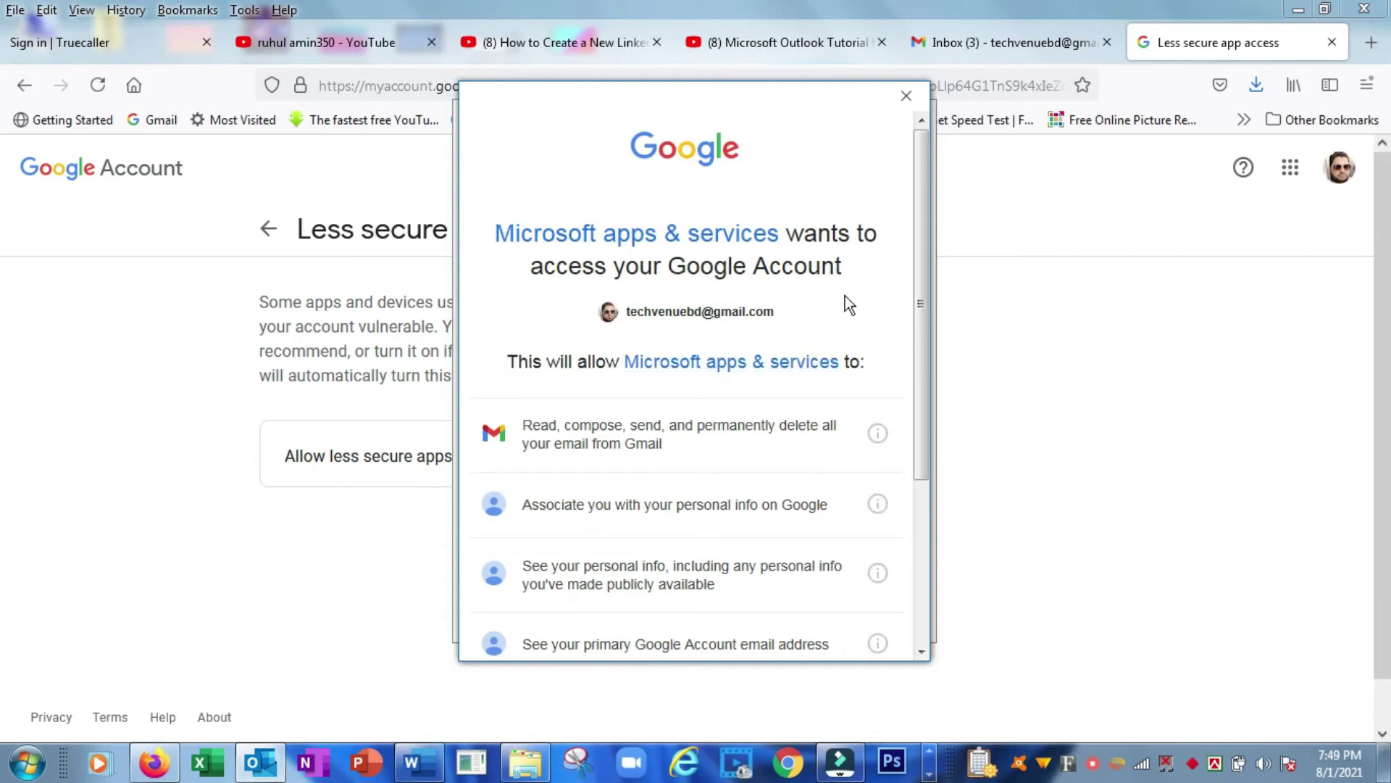
drag(920, 203, 932, 372)
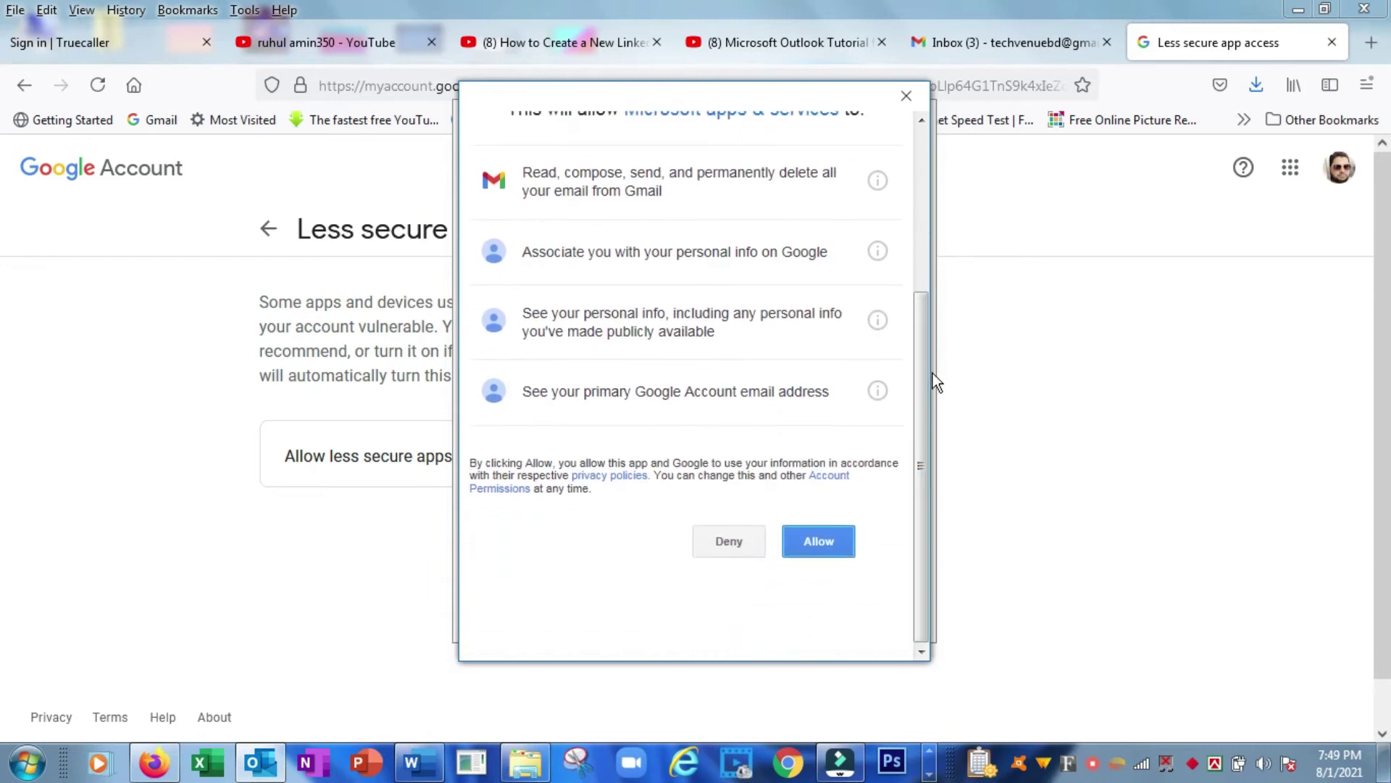
click(811, 542)
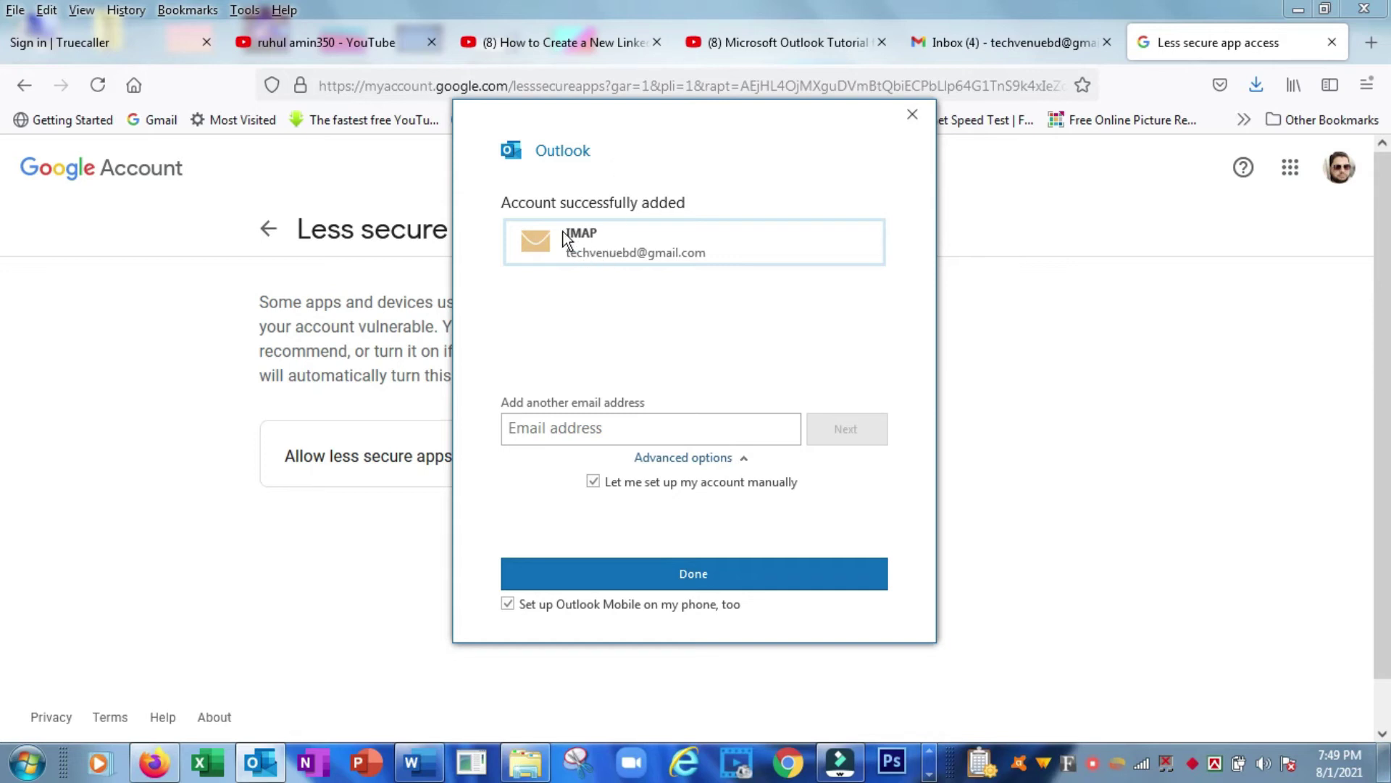
Step: Finish the Outlook account setup without adding another address, and make Outlook the default program for Email, Calendar and Contacts
click(579, 433)
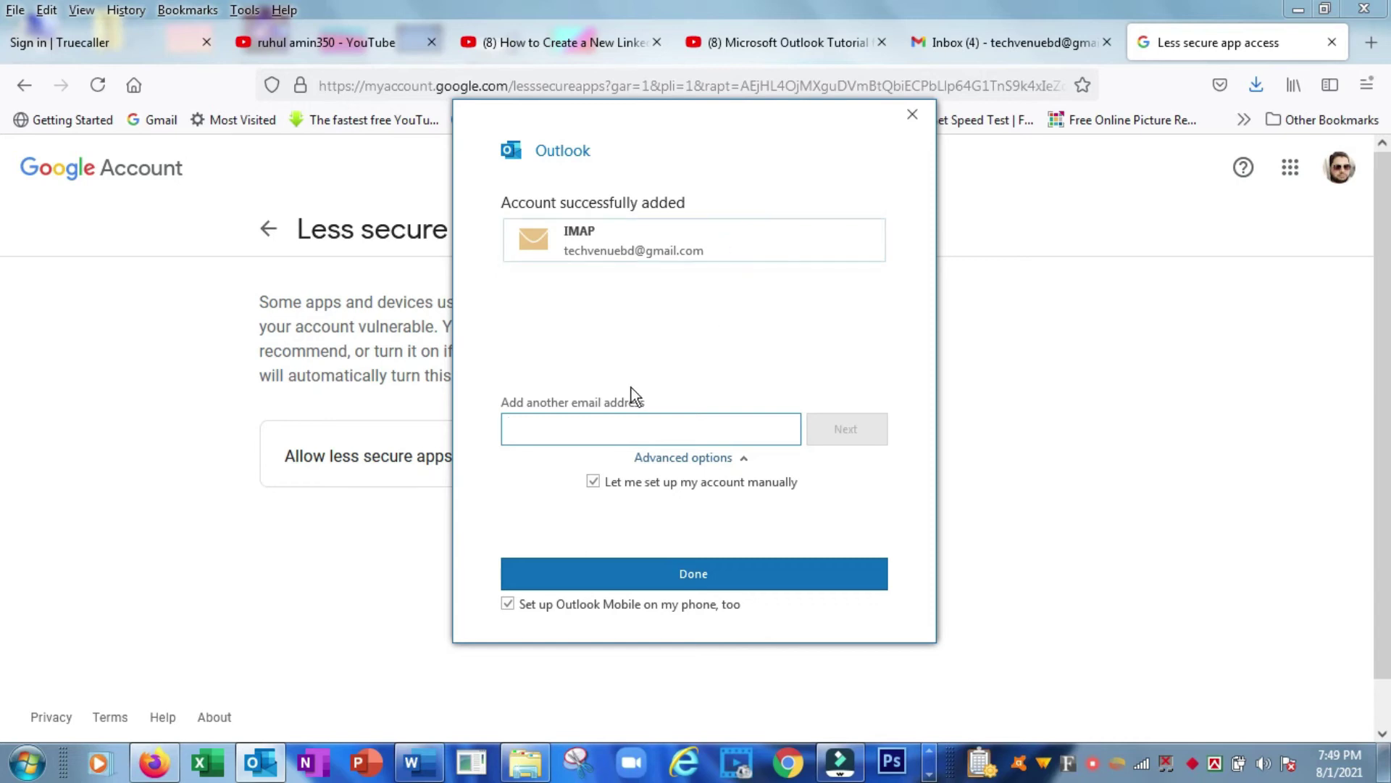
click(570, 430)
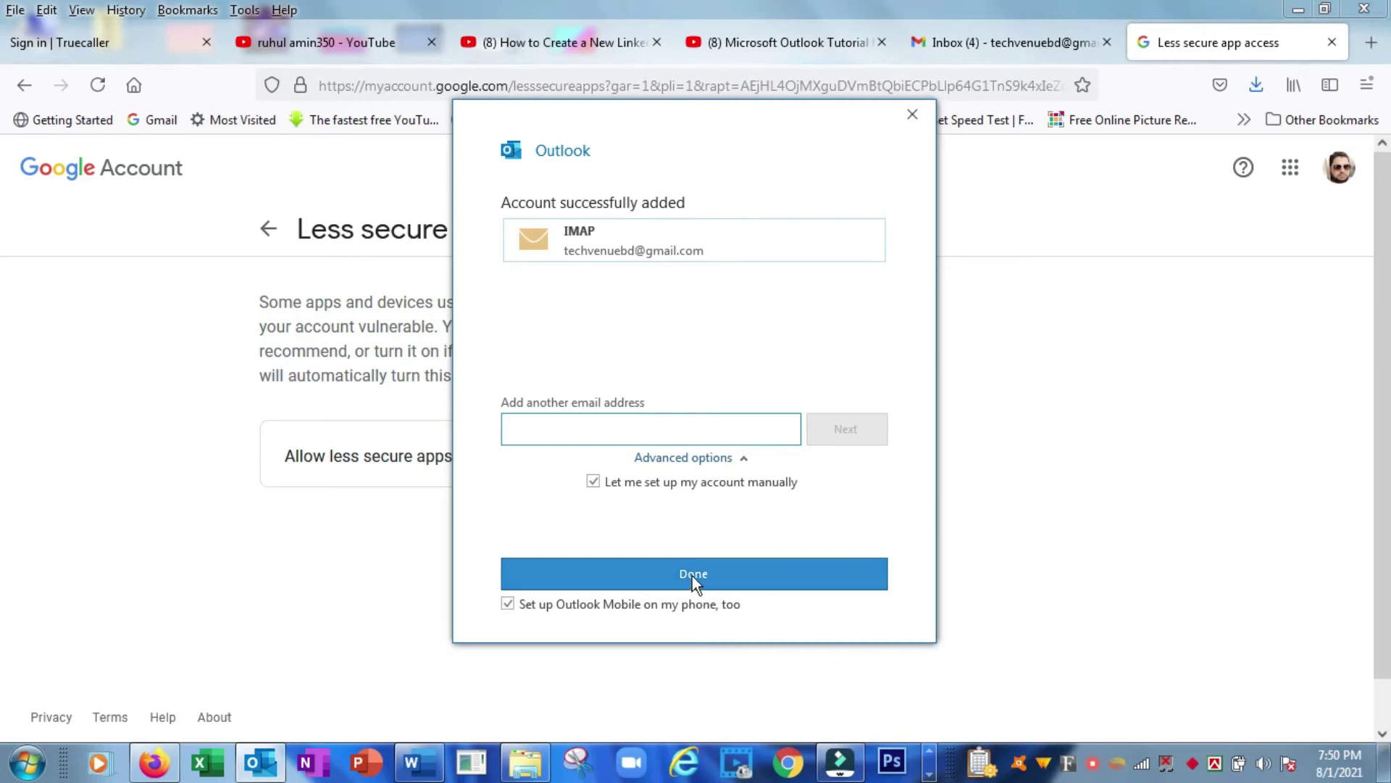
click(693, 575)
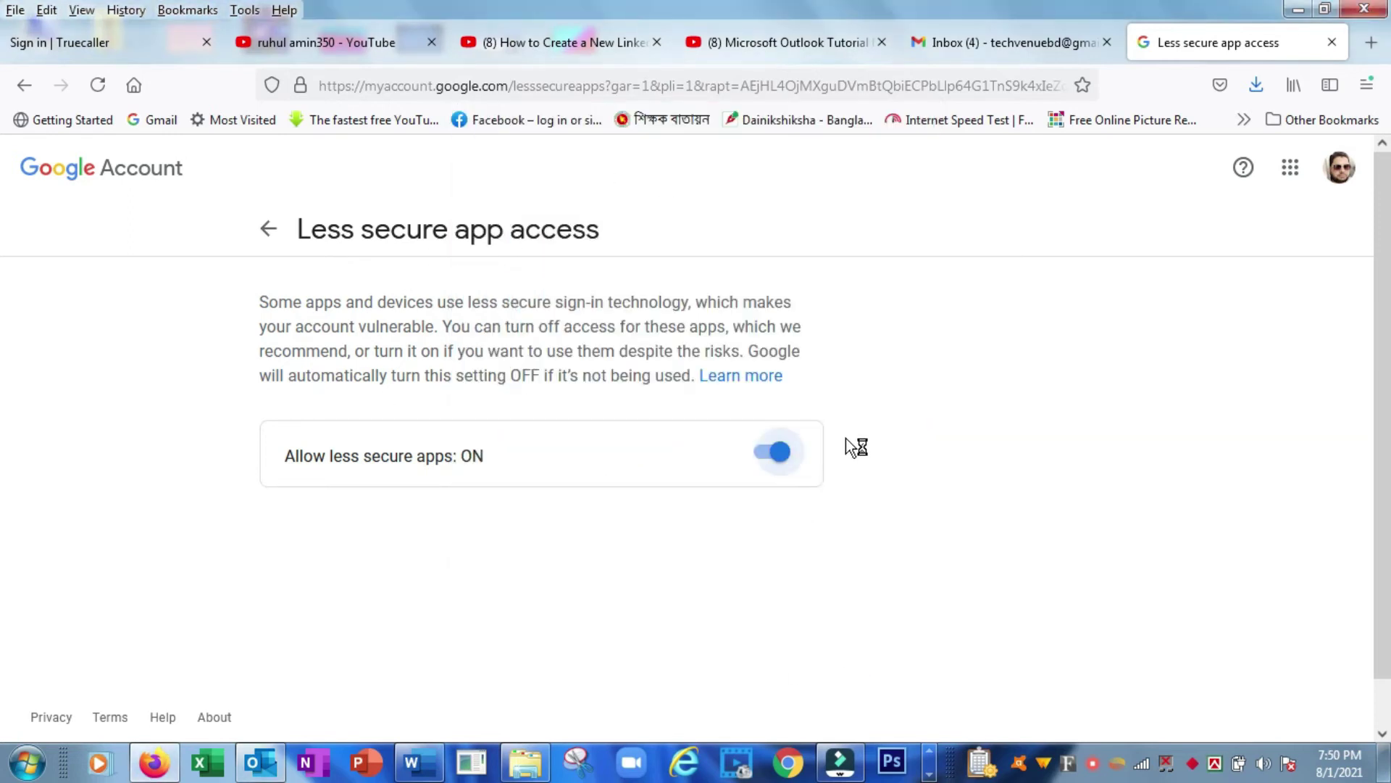
click(1297, 10)
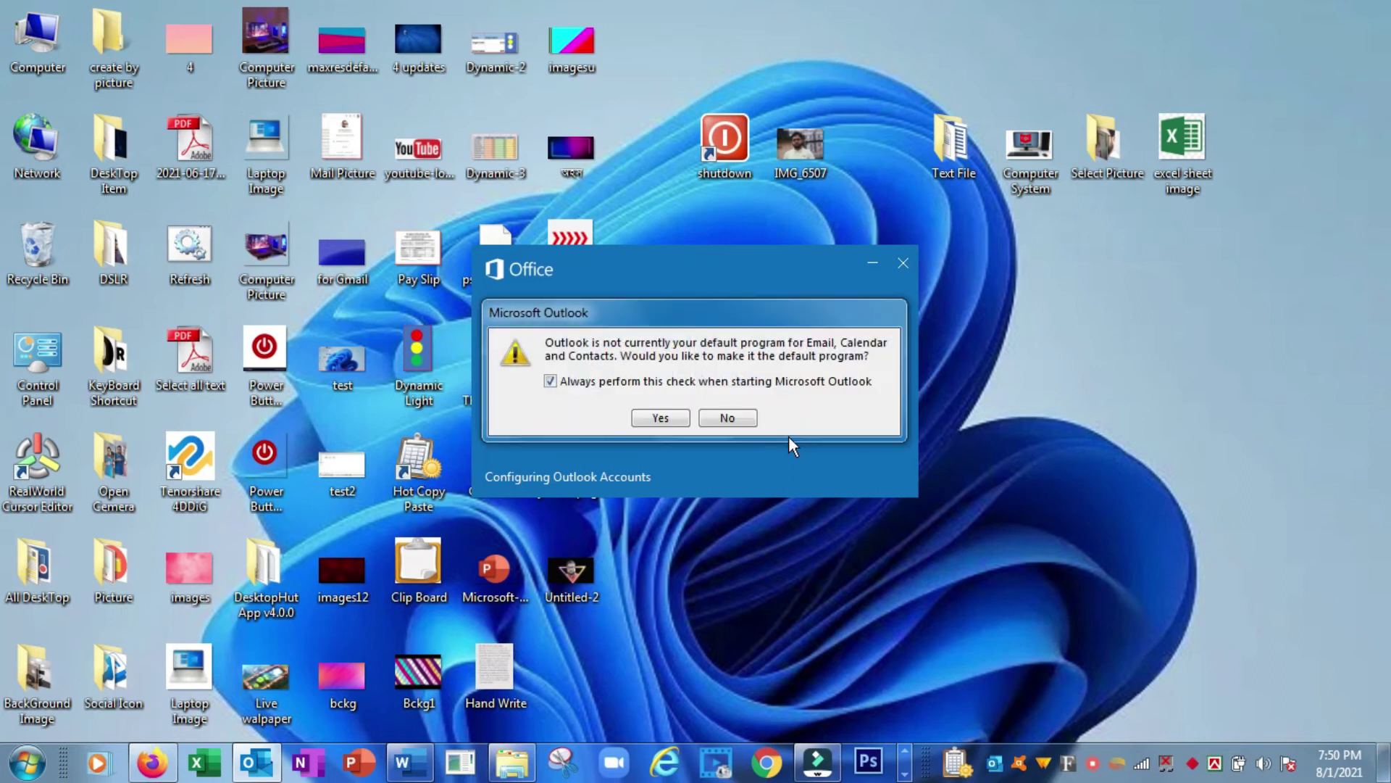
click(647, 424)
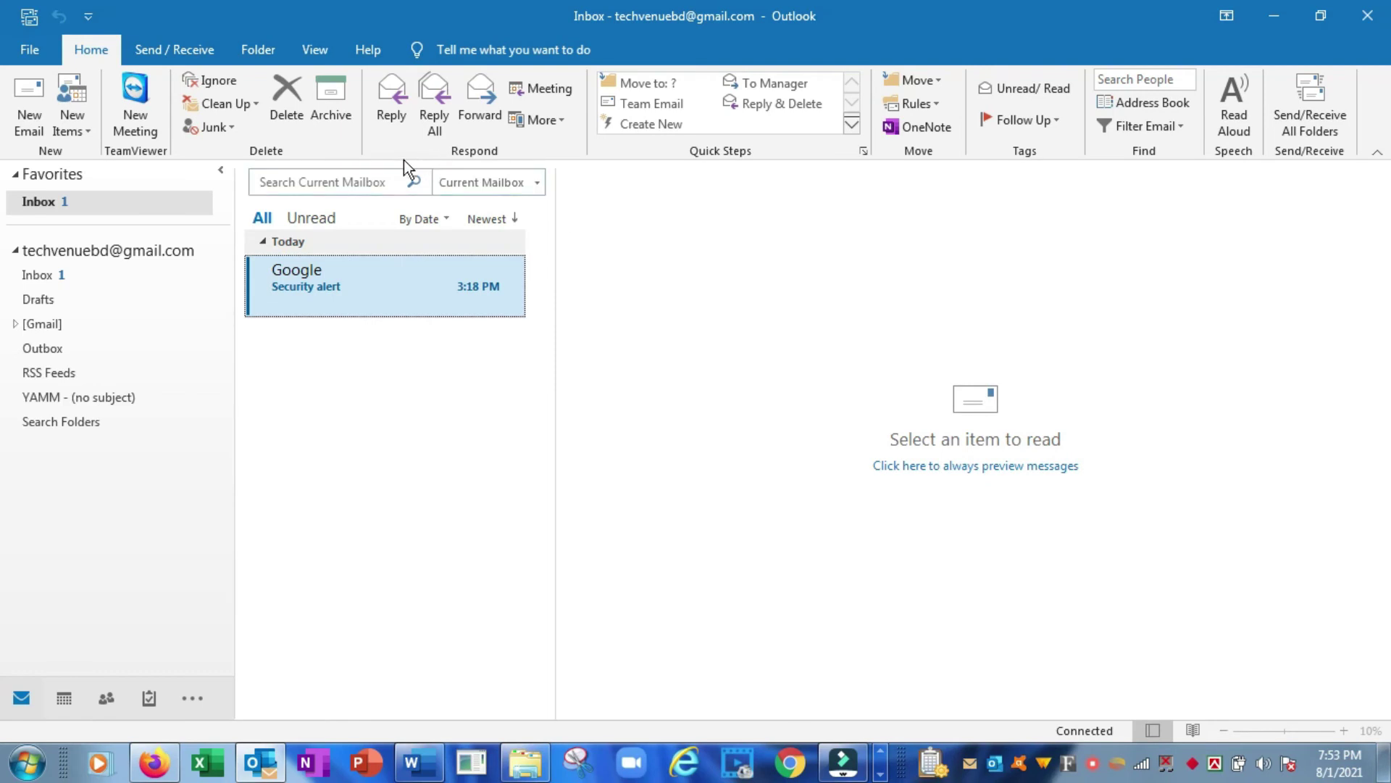
Step: Collapse the Favorites group and open the Inbox under the newly added Gmail account in the folder list
click(390, 101)
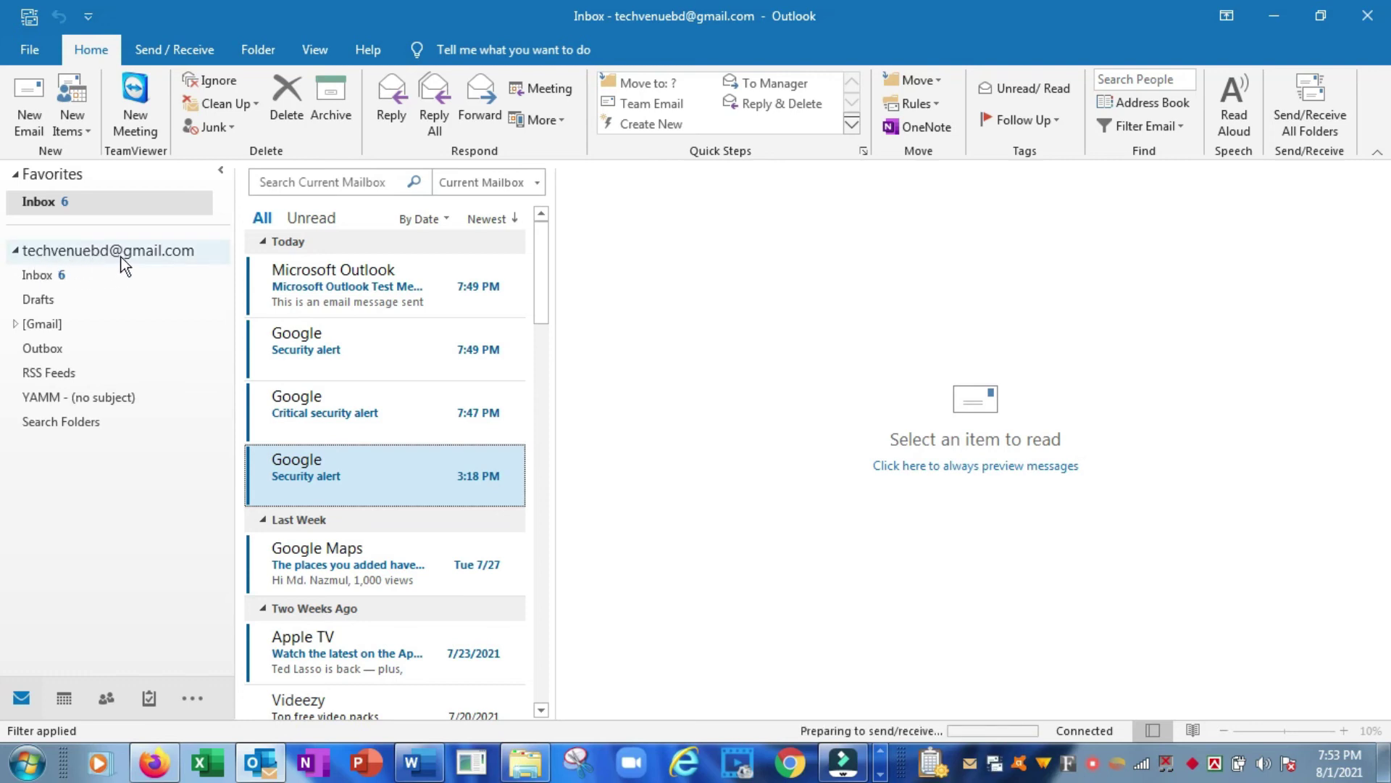
click(16, 250)
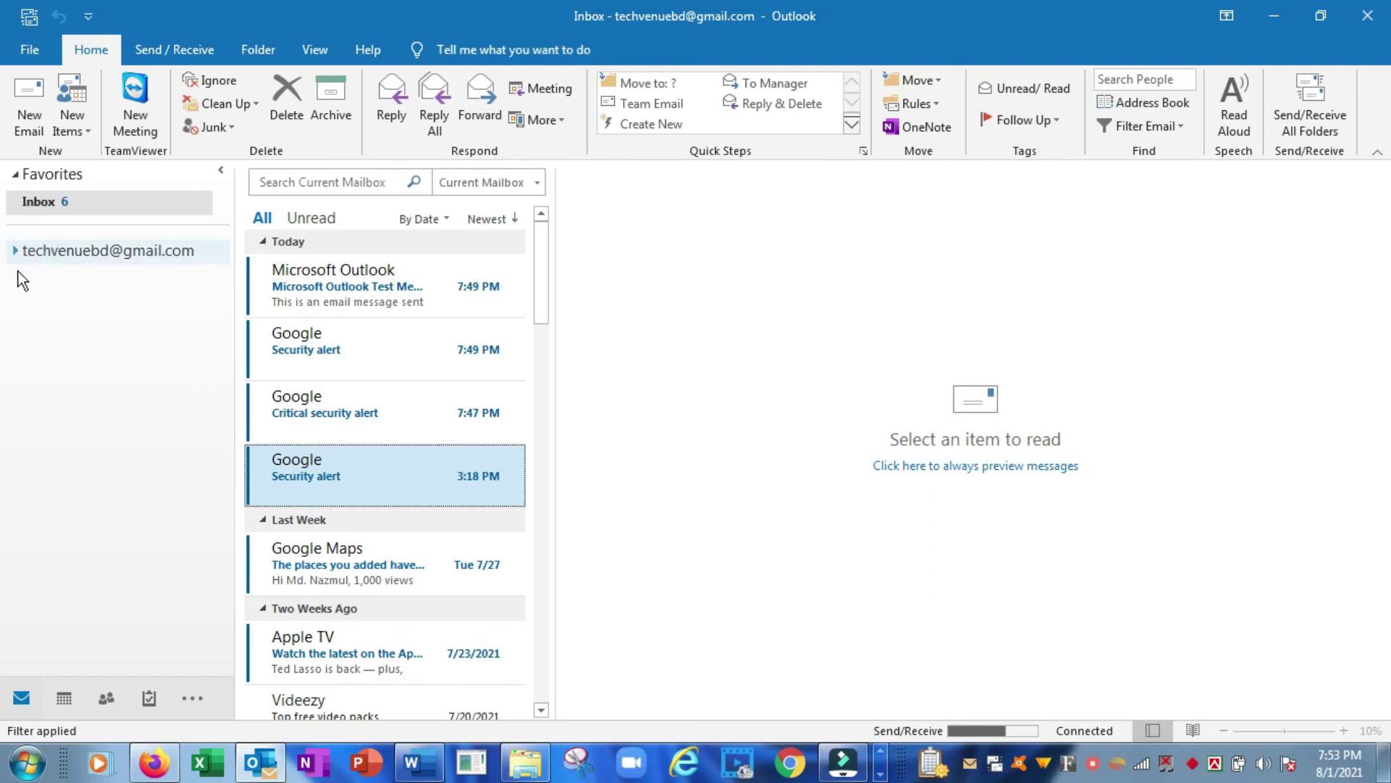
click(16, 175)
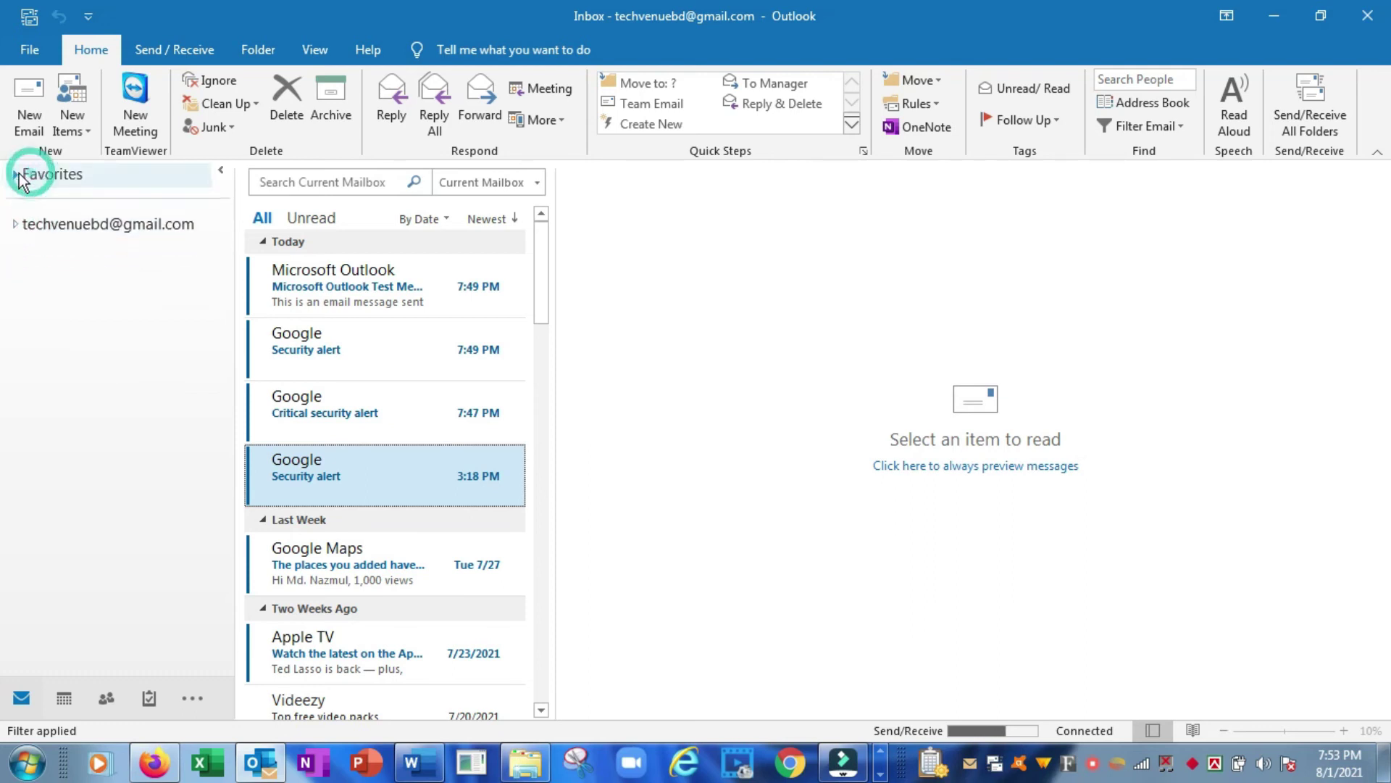
click(15, 224)
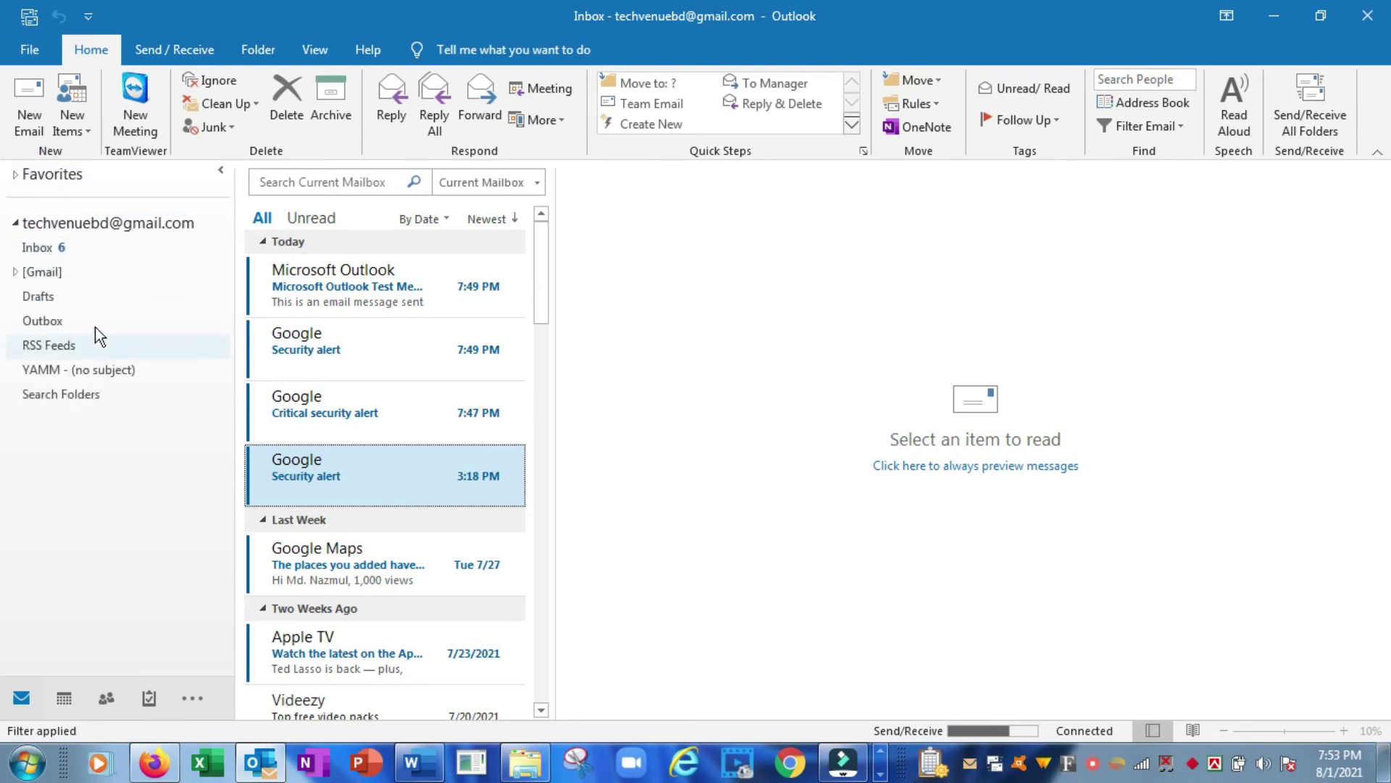
click(68, 249)
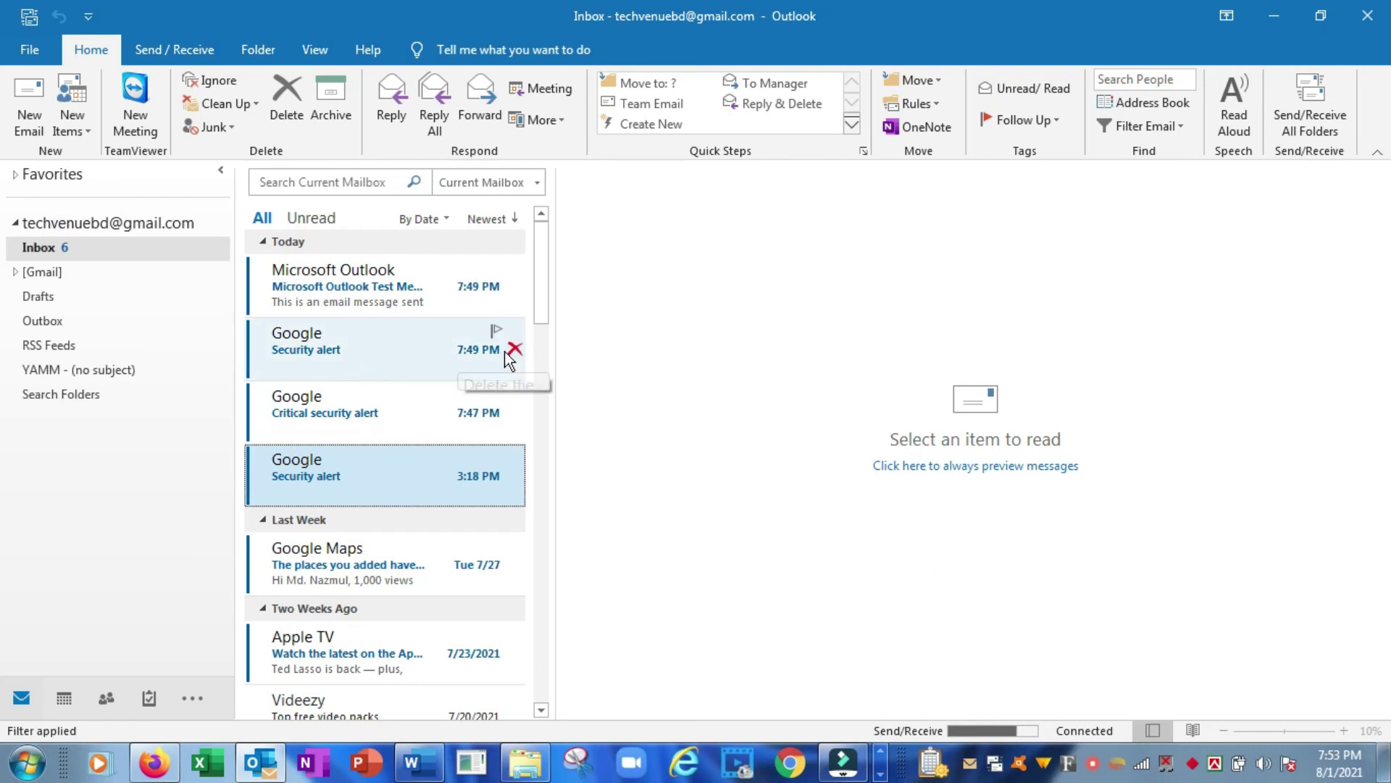
Step: Look through the Gmail account's Inbox from the newest messages to the older ones and back
click(542, 339)
click(543, 411)
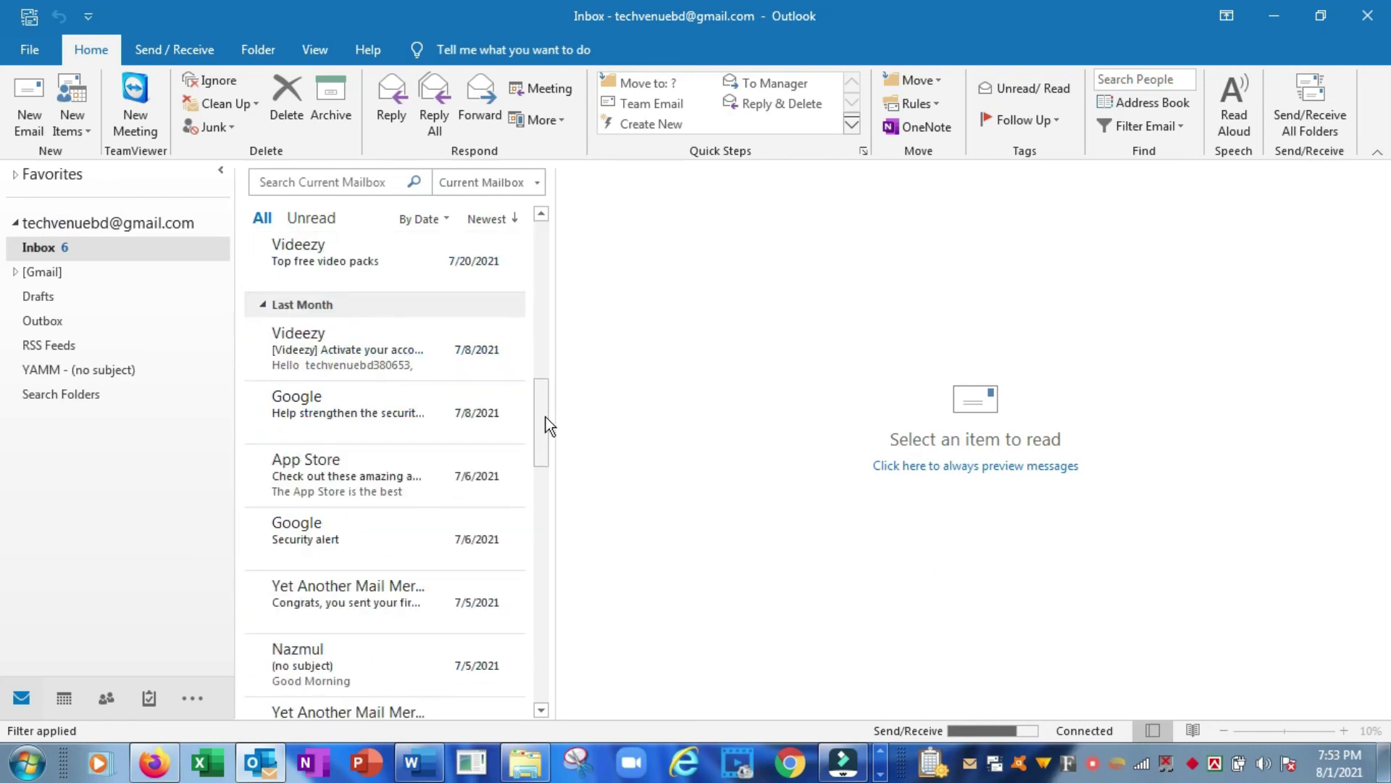
scroll(555, 505, down, 10)
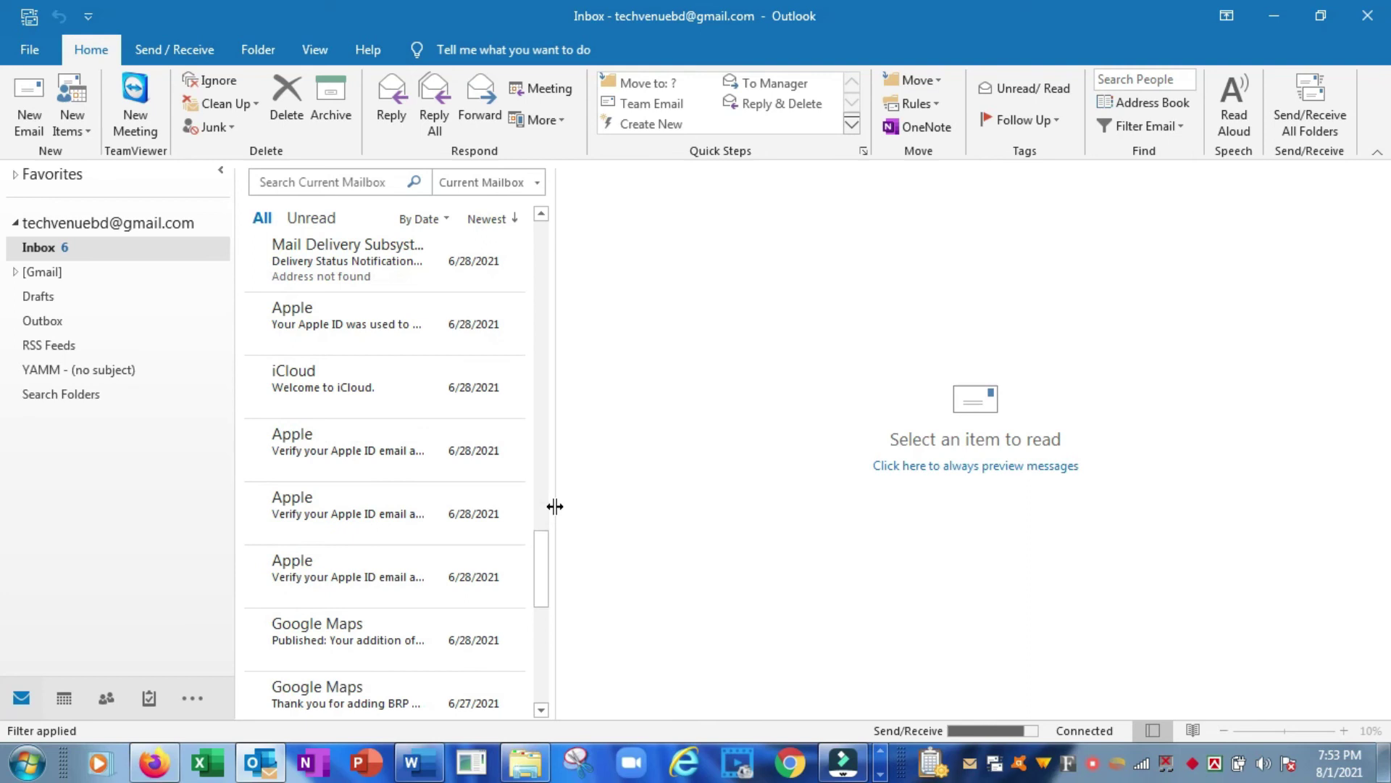
scroll(555, 505, up, 8)
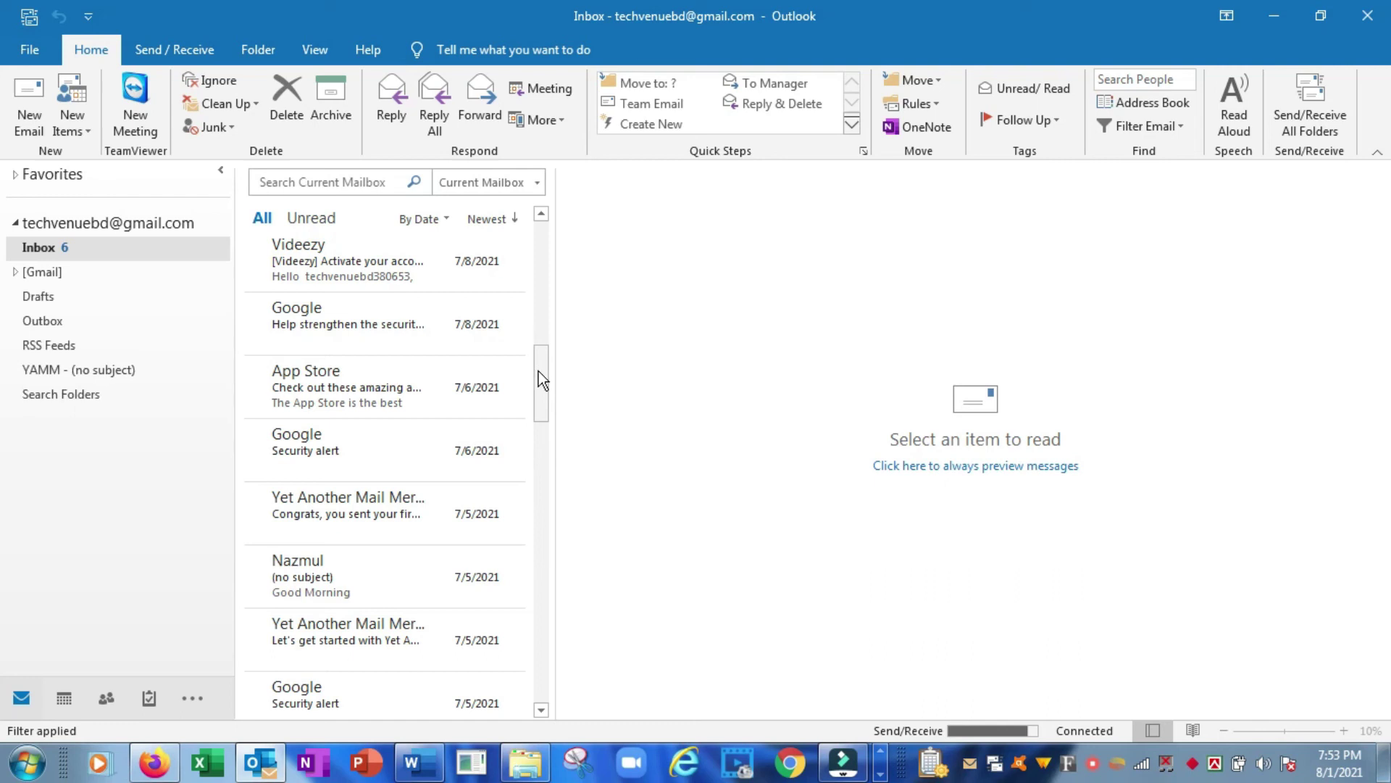
scroll(538, 371, up, 5)
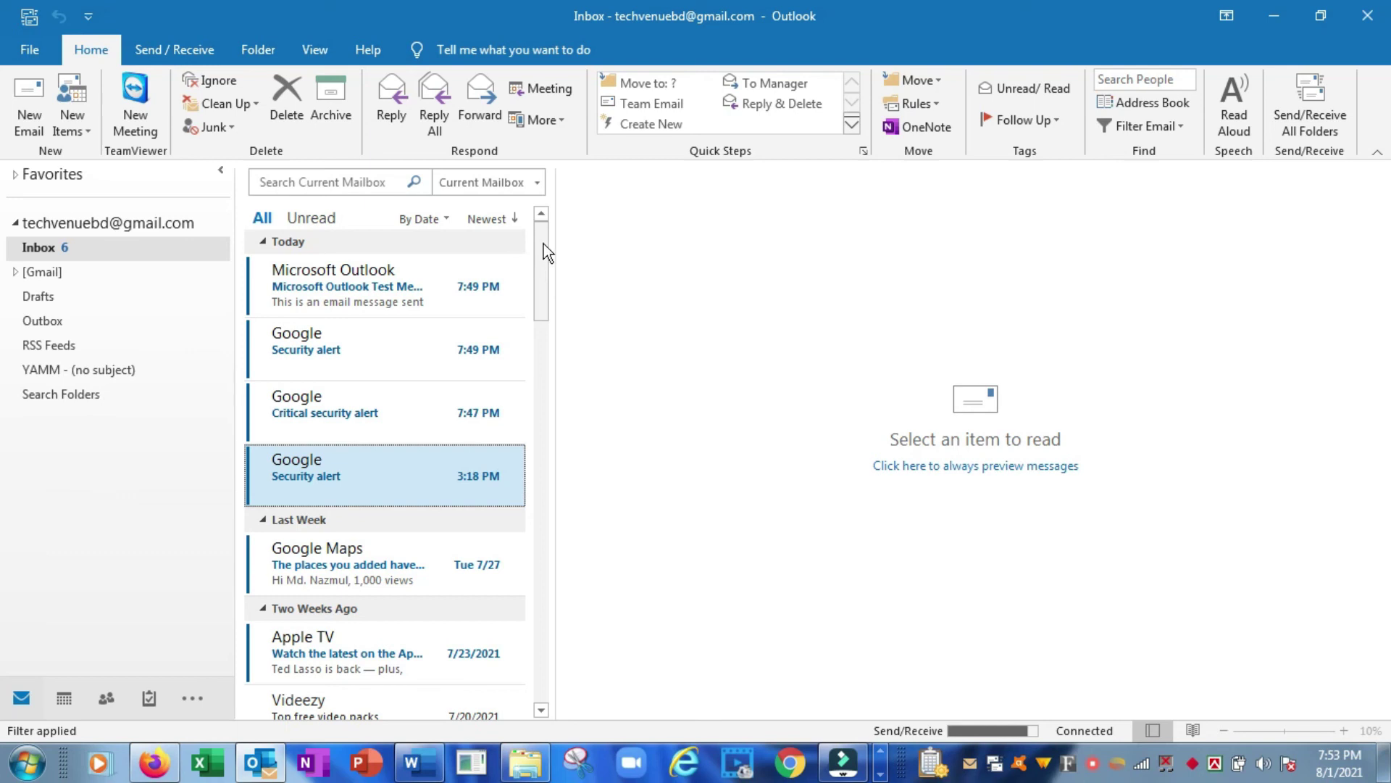
drag(545, 236, 577, 573)
scroll(468, 528, down, 3)
scroll(471, 527, up, 6)
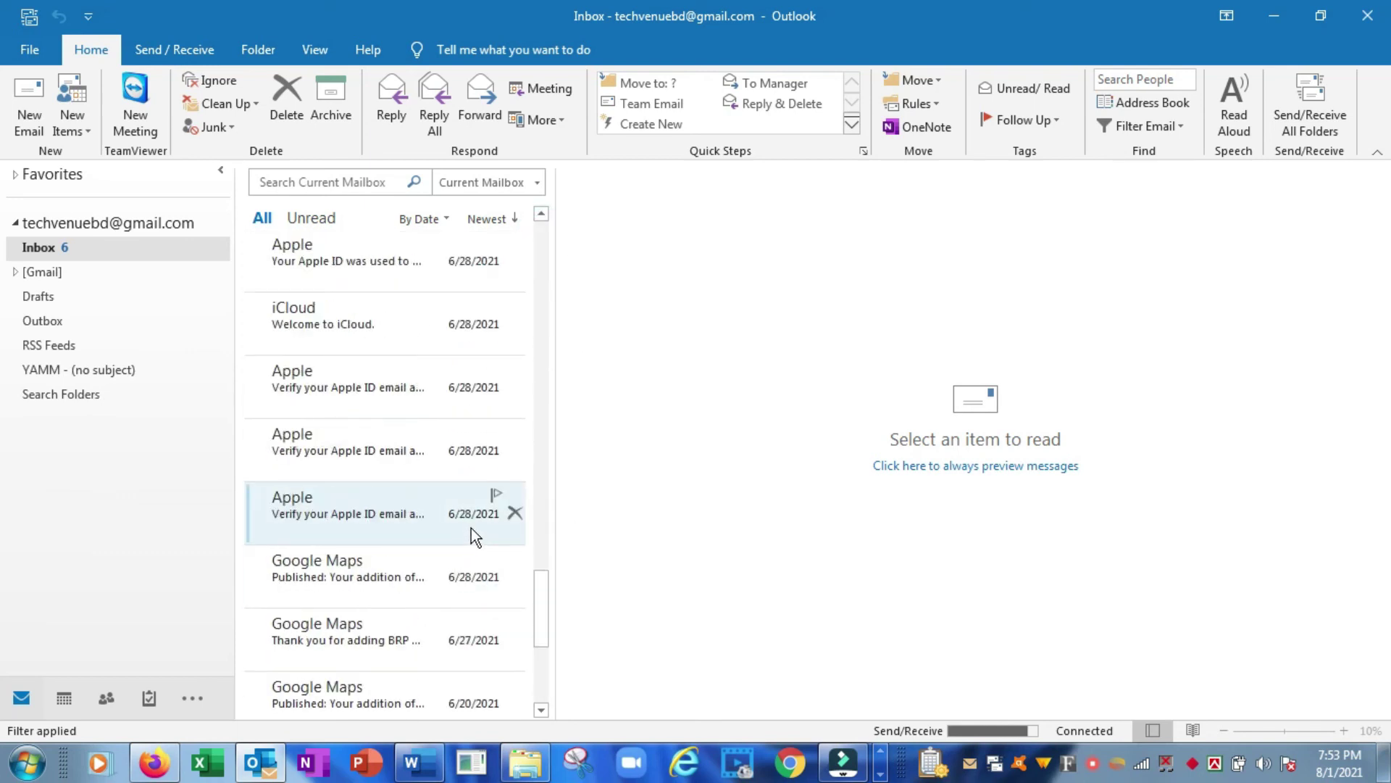
scroll(474, 523, up, 10)
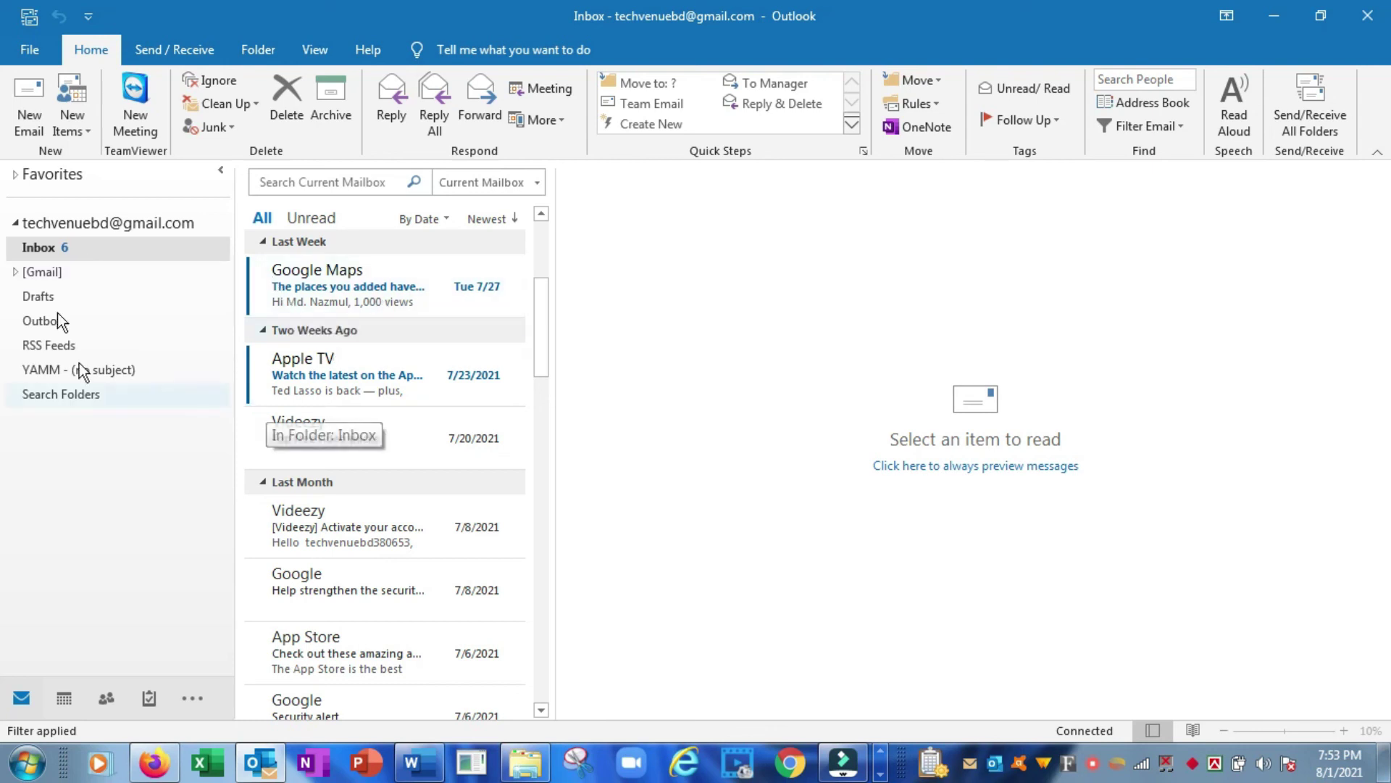
scroll(532, 339, down, 4)
scroll(532, 344, down, 8)
scroll(533, 337, up, 12)
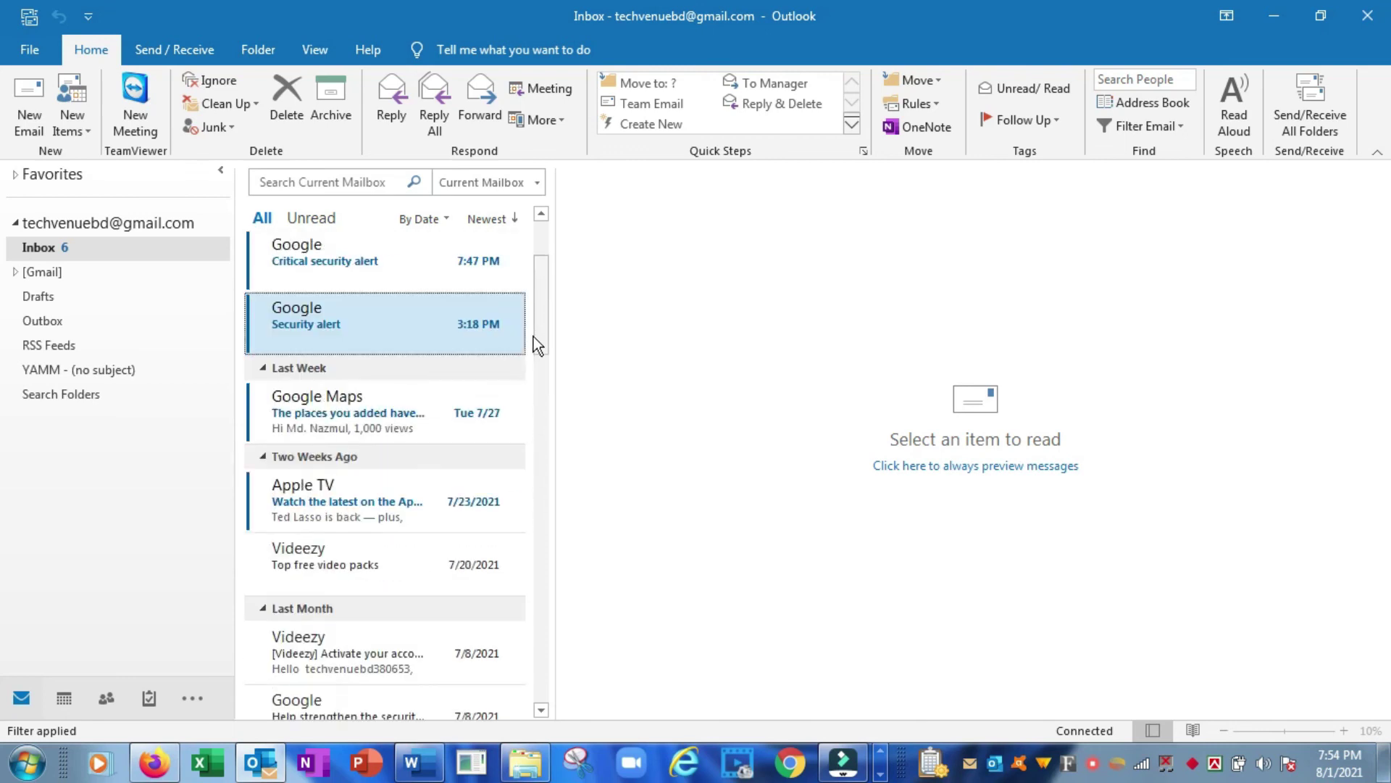
scroll(534, 337, up, 2)
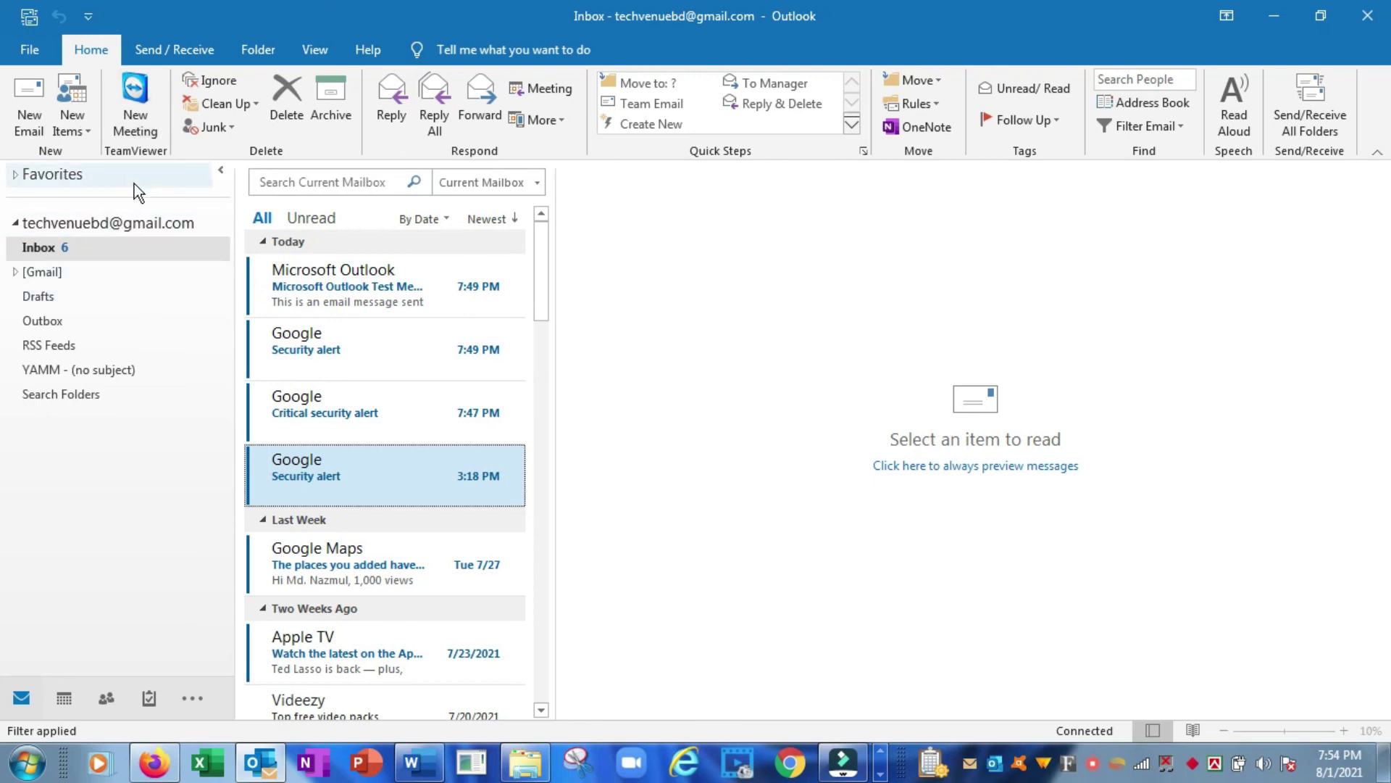
Step: Open a blank new email, look over its Cc, Subject, message body and Attach File option, and close it unsent
click(33, 94)
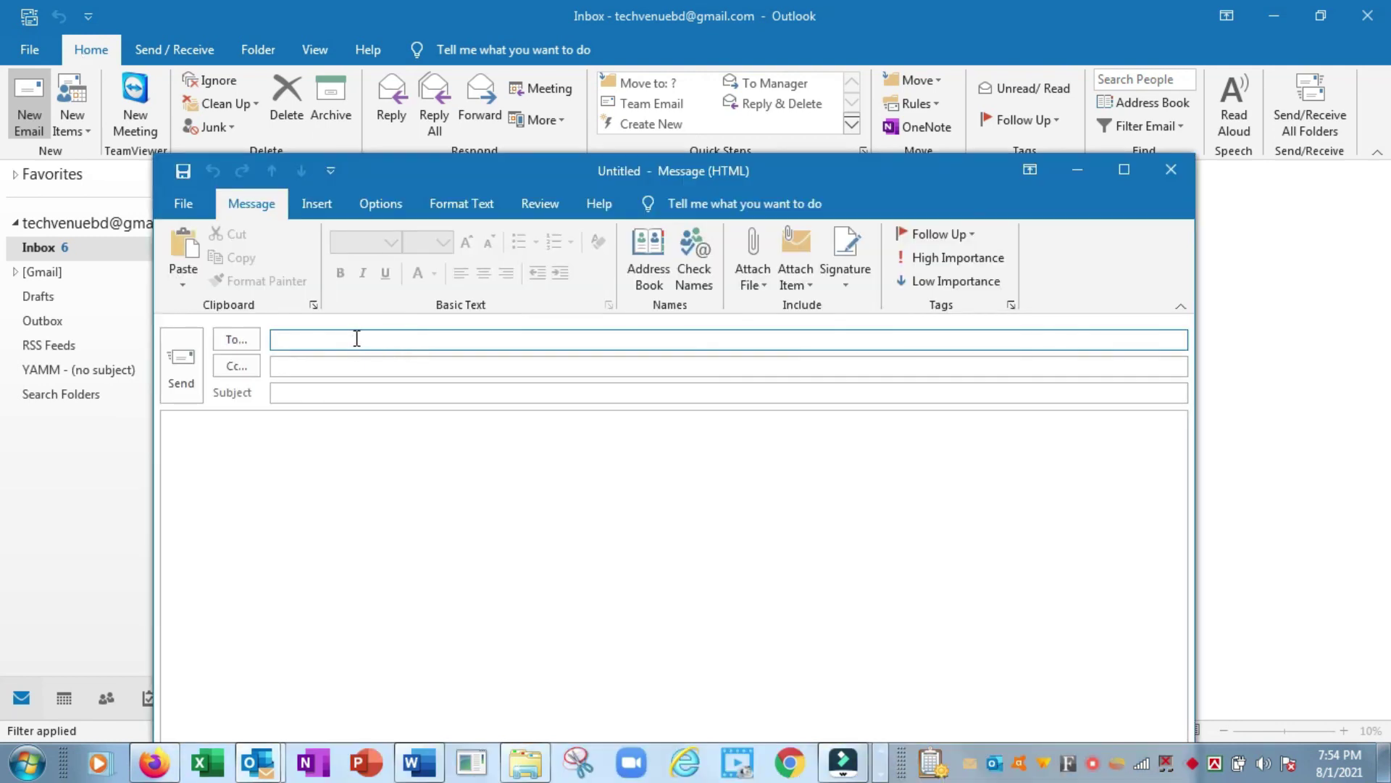
click(357, 366)
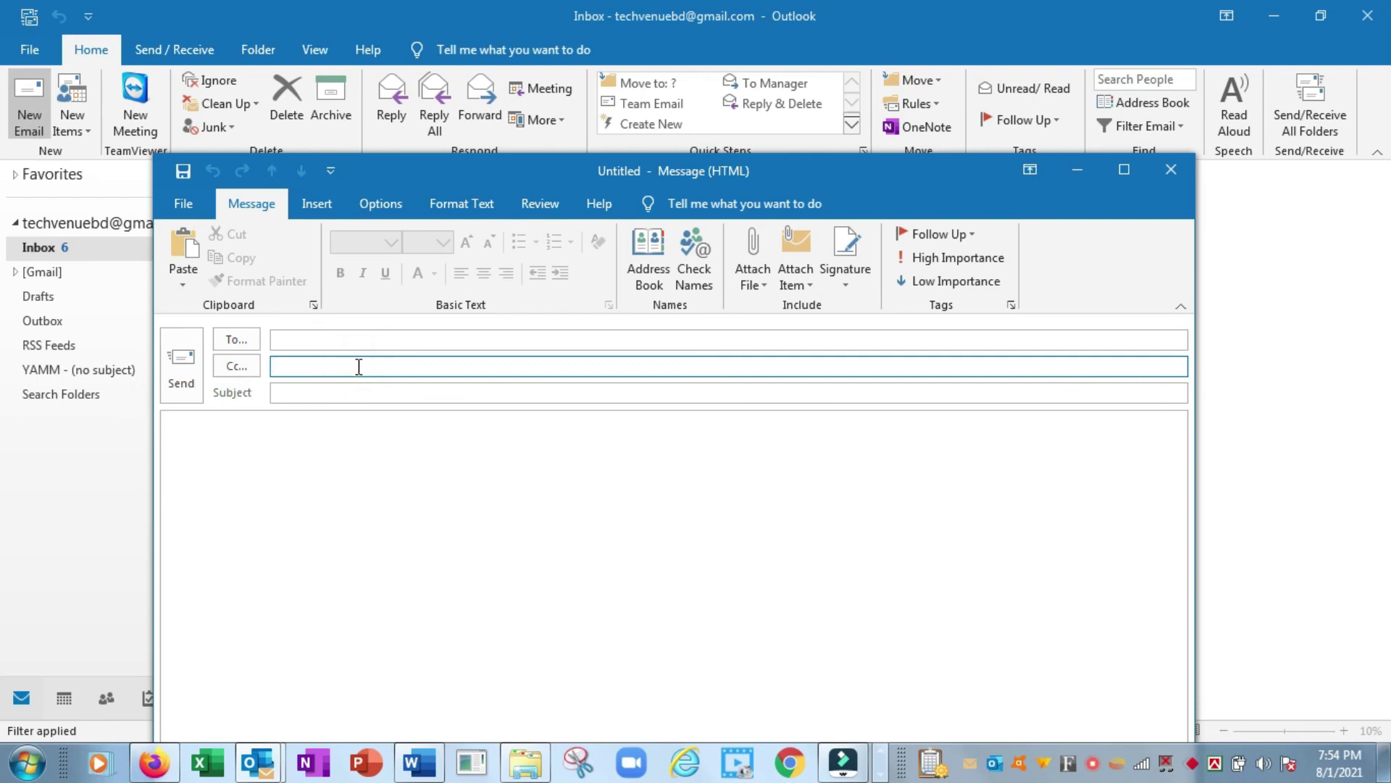
click(353, 390)
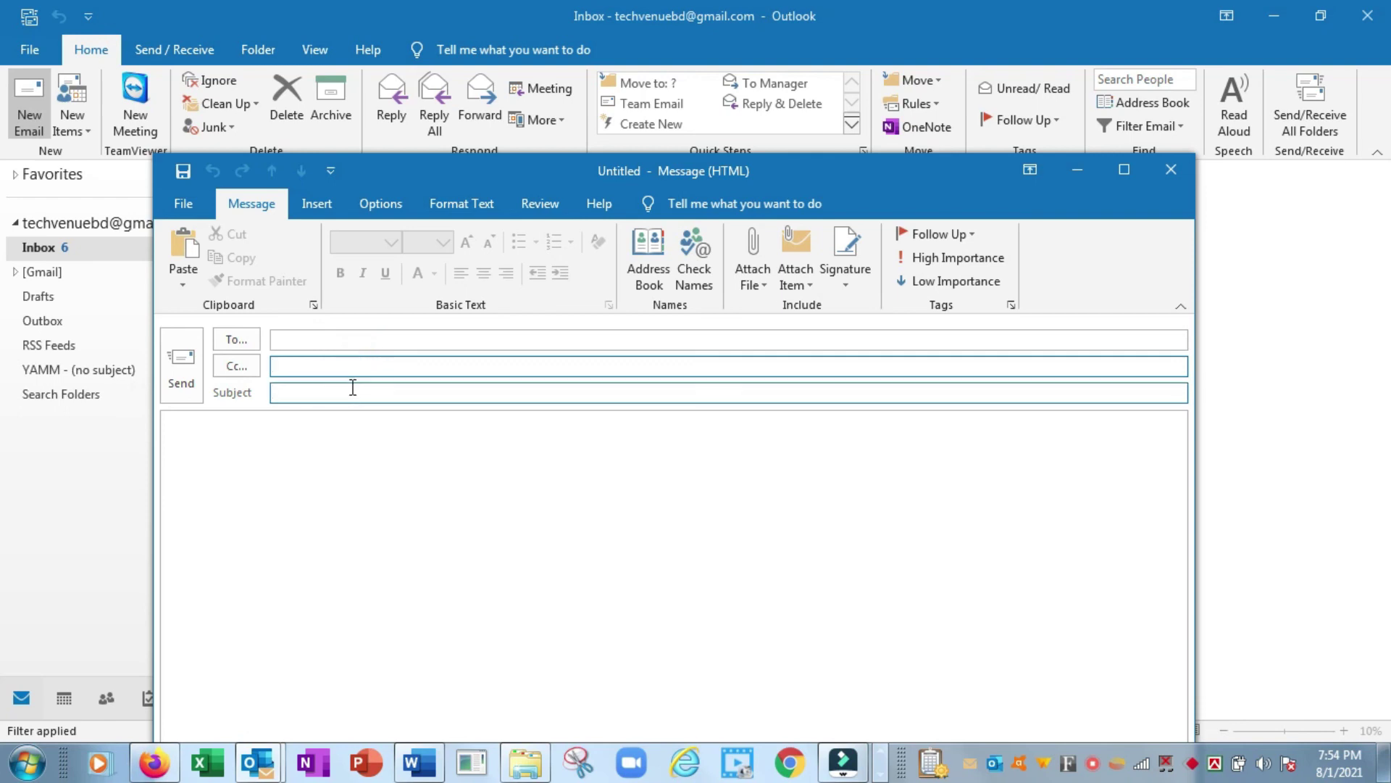
click(299, 466)
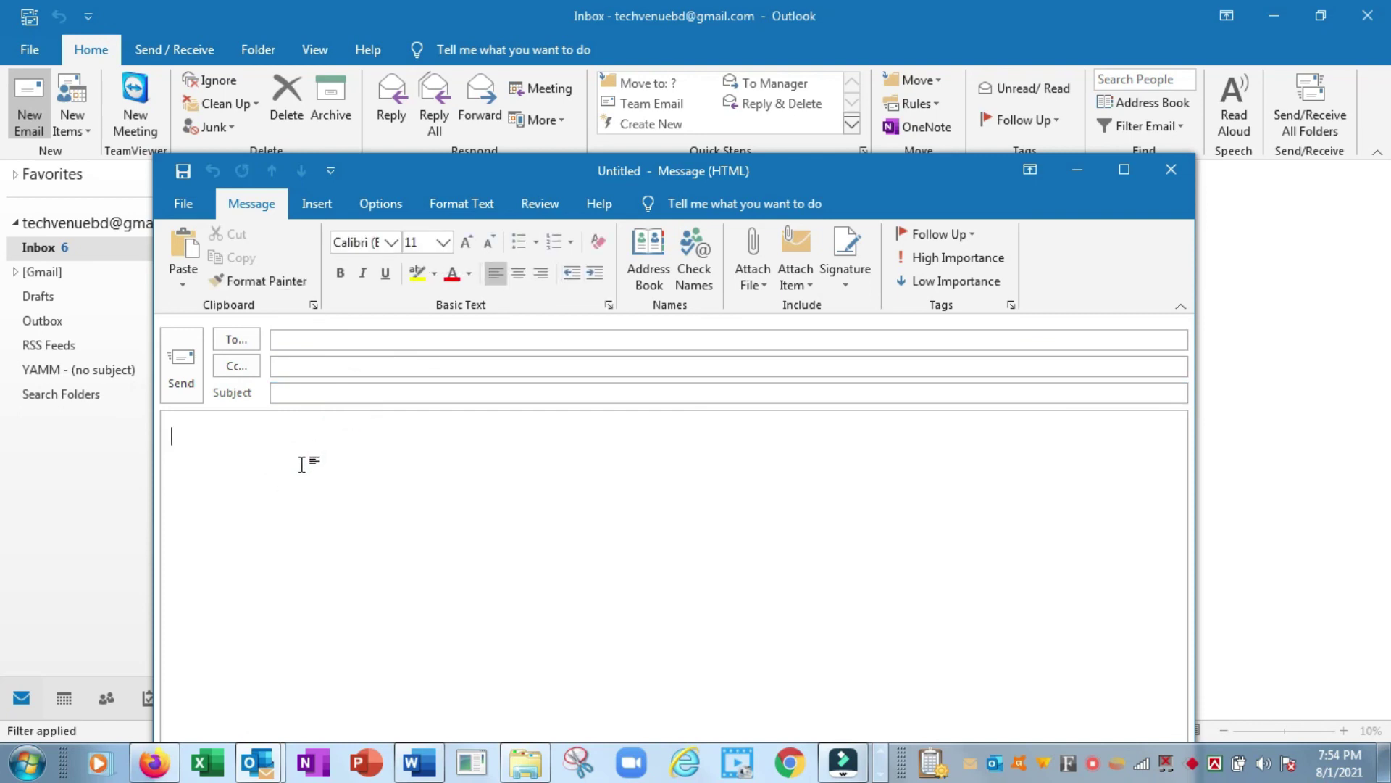
click(763, 284)
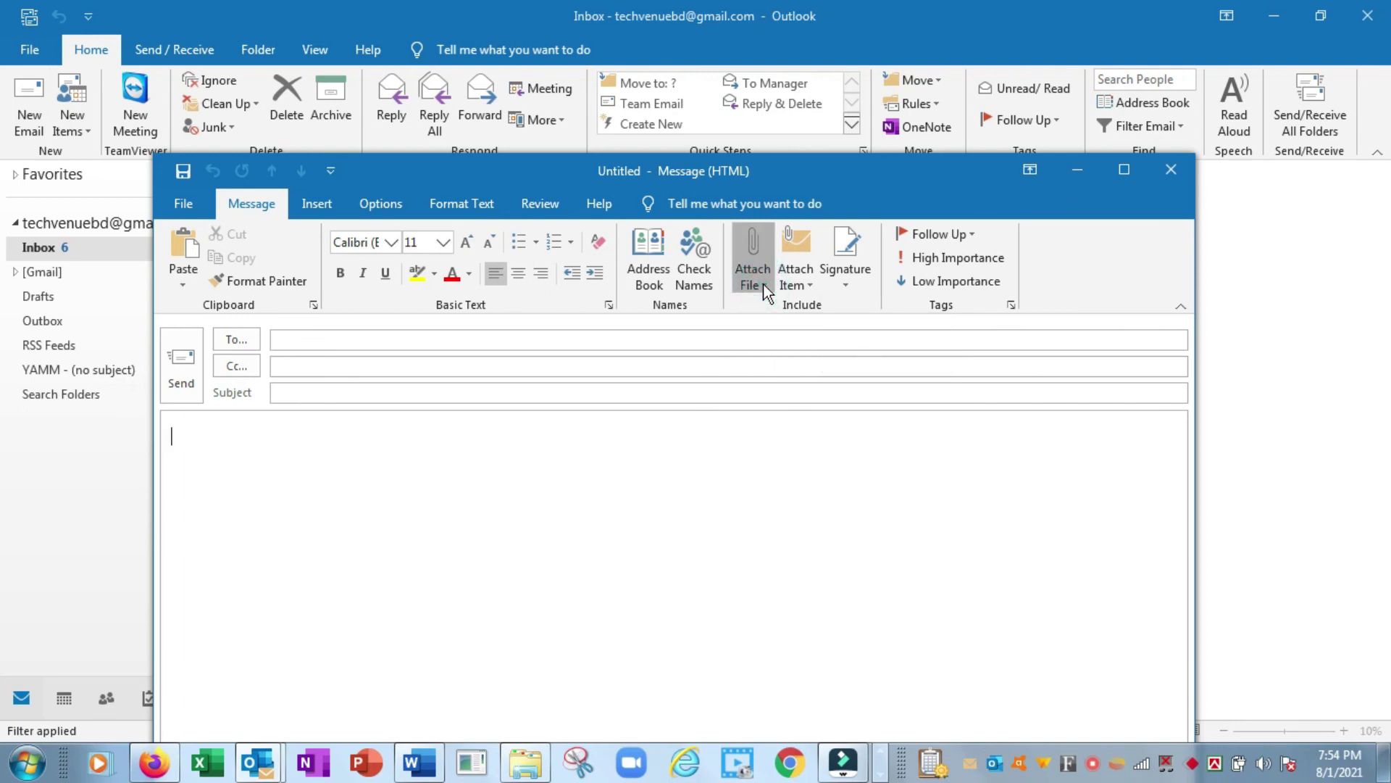
click(578, 510)
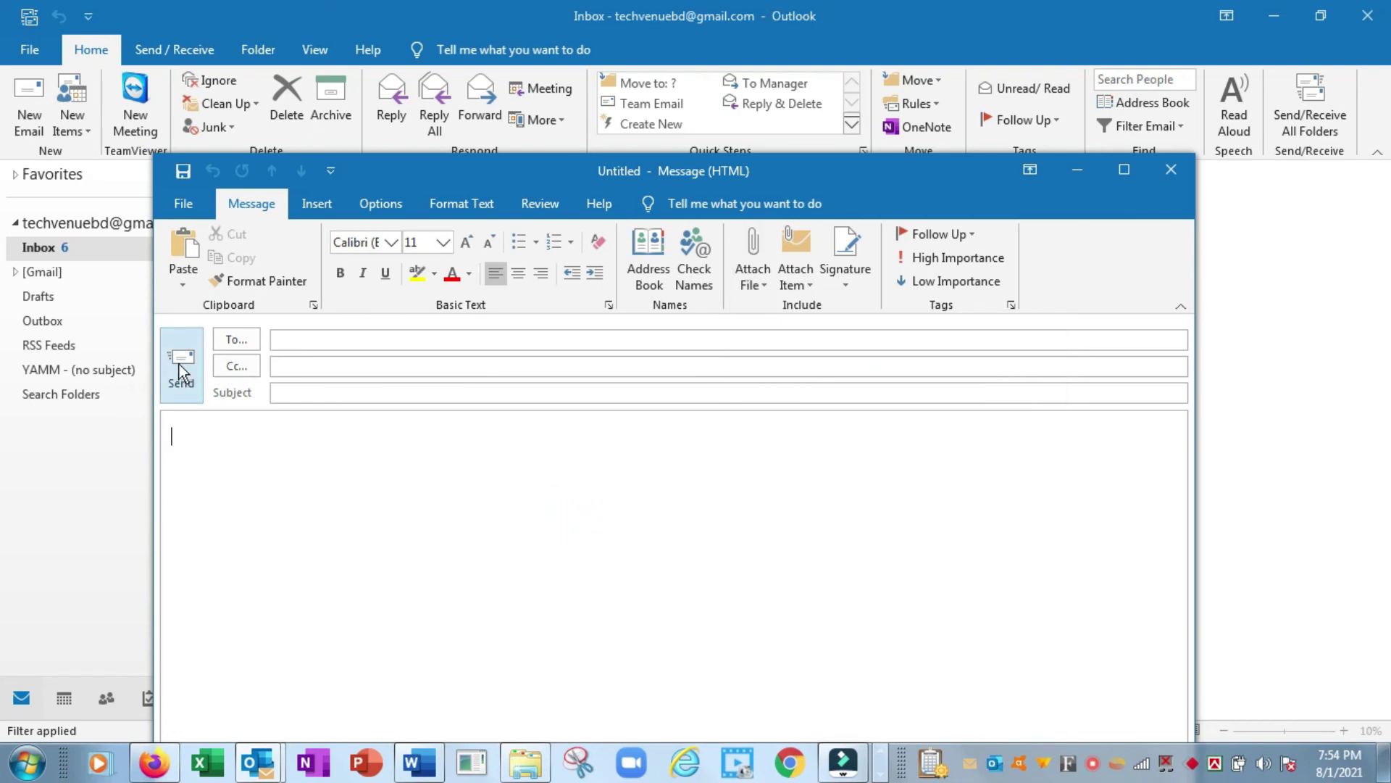
click(1170, 171)
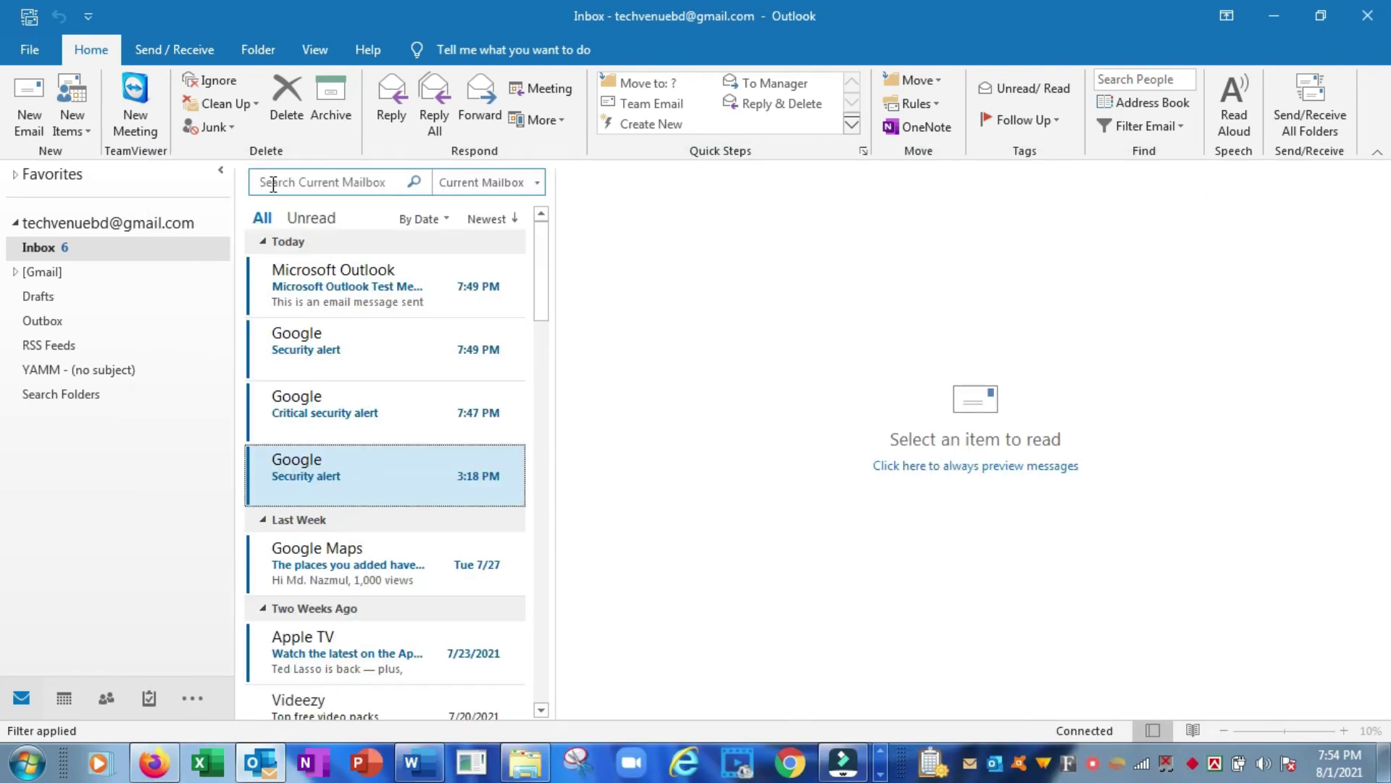